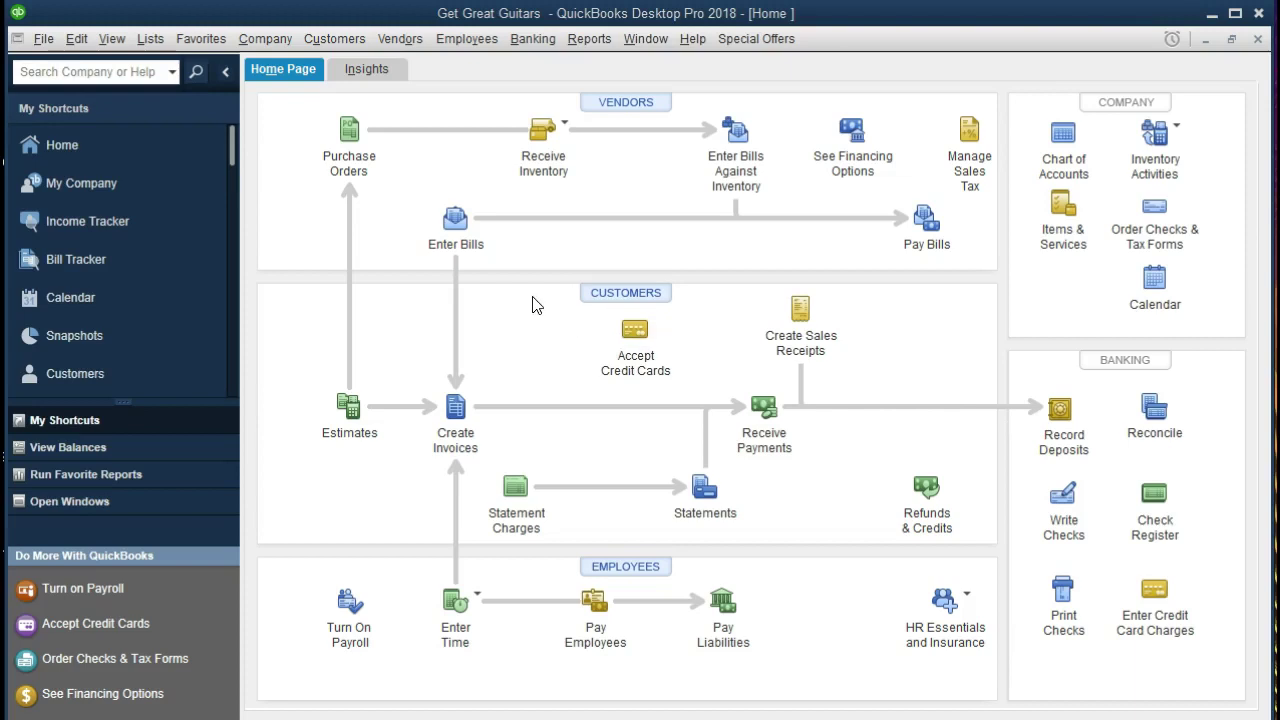
pyautogui.click(44, 40)
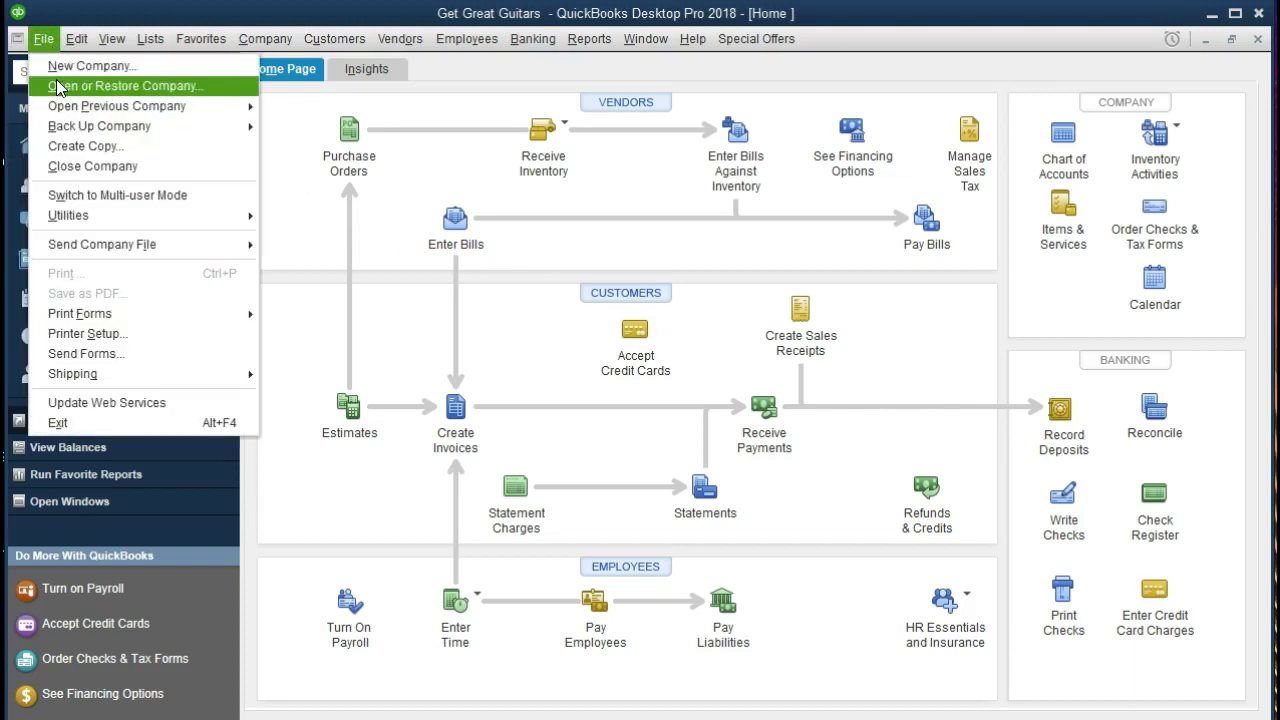
pyautogui.click(303, 213)
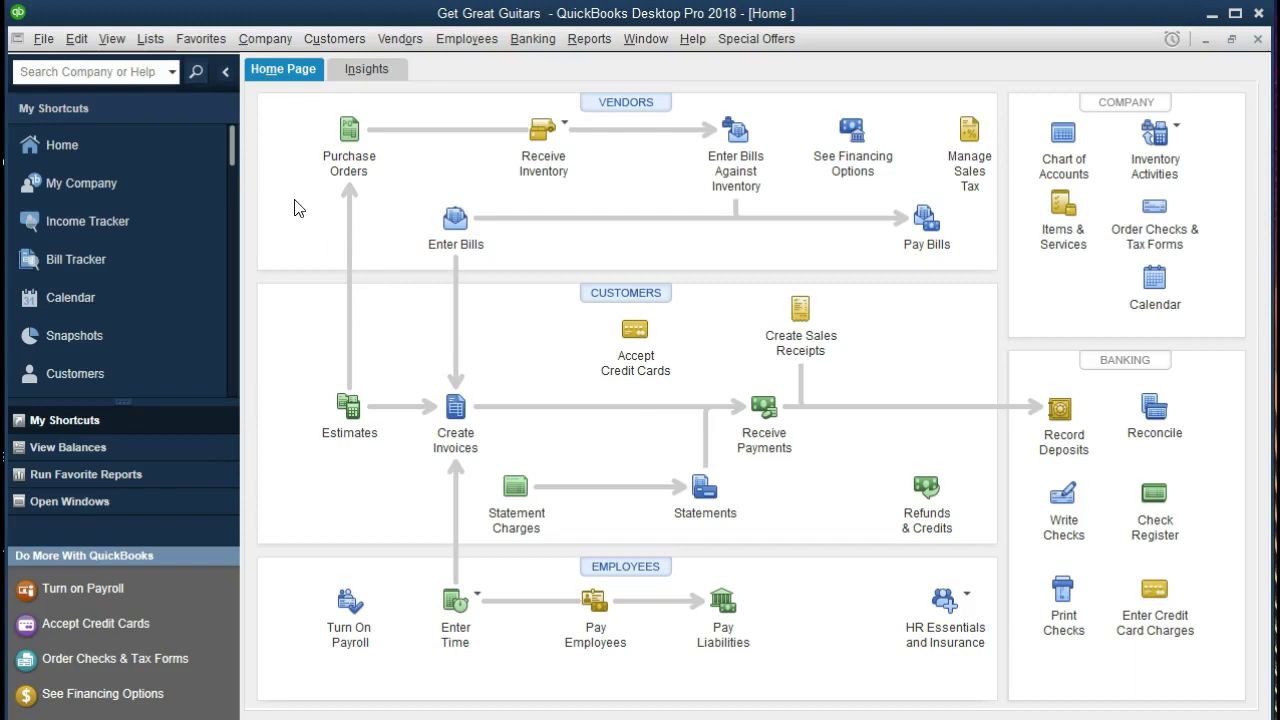
# - Show the list of open windows and bring up the Home page
pyautogui.click(120, 38)
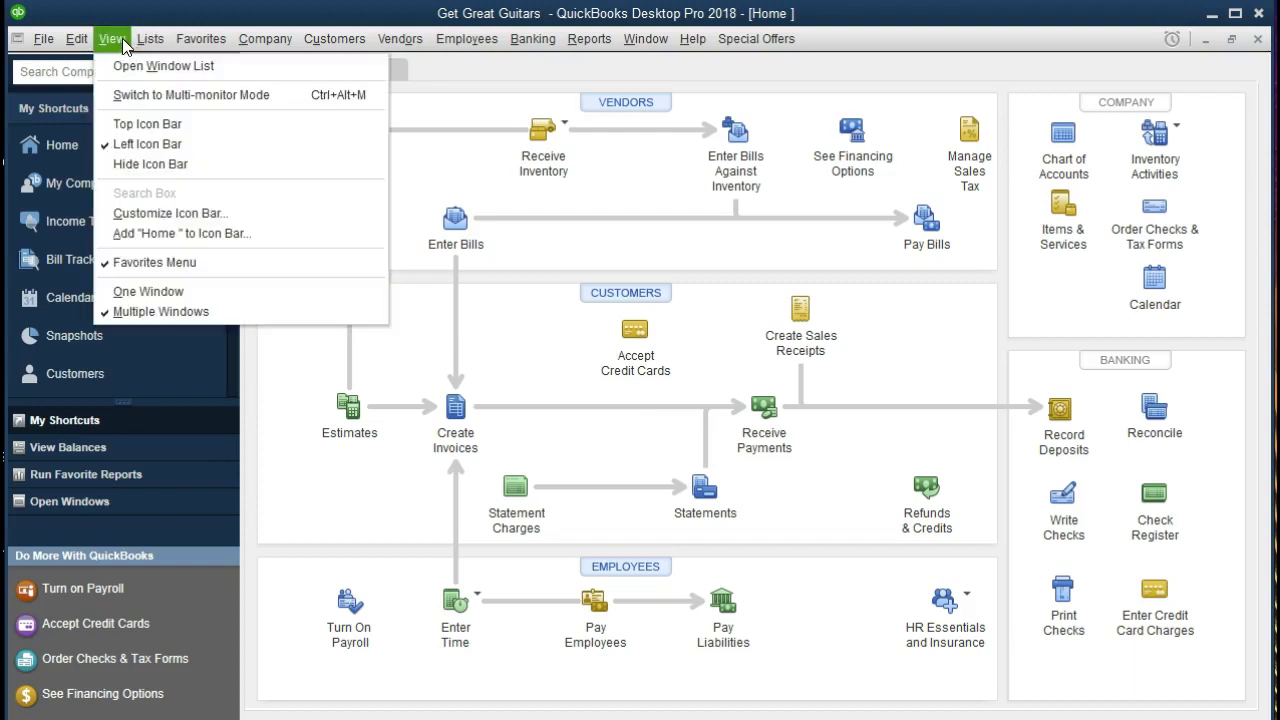
pyautogui.click(235, 66)
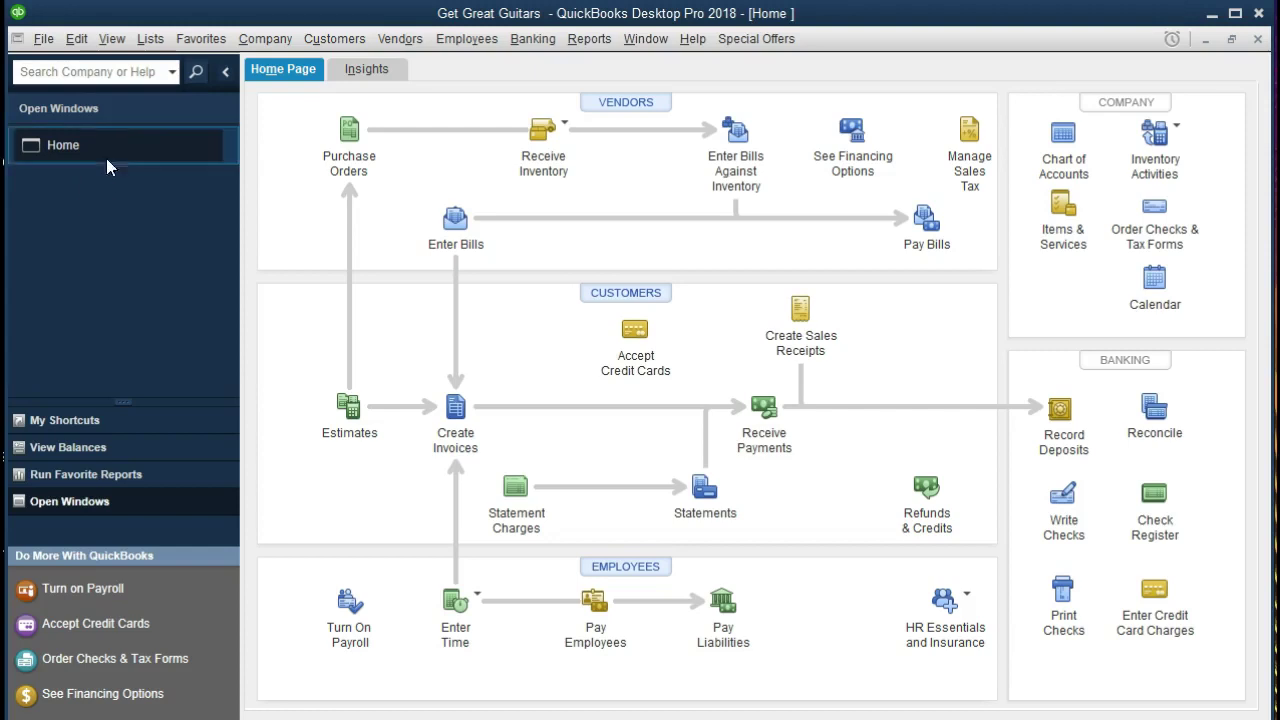
pyautogui.click(260, 43)
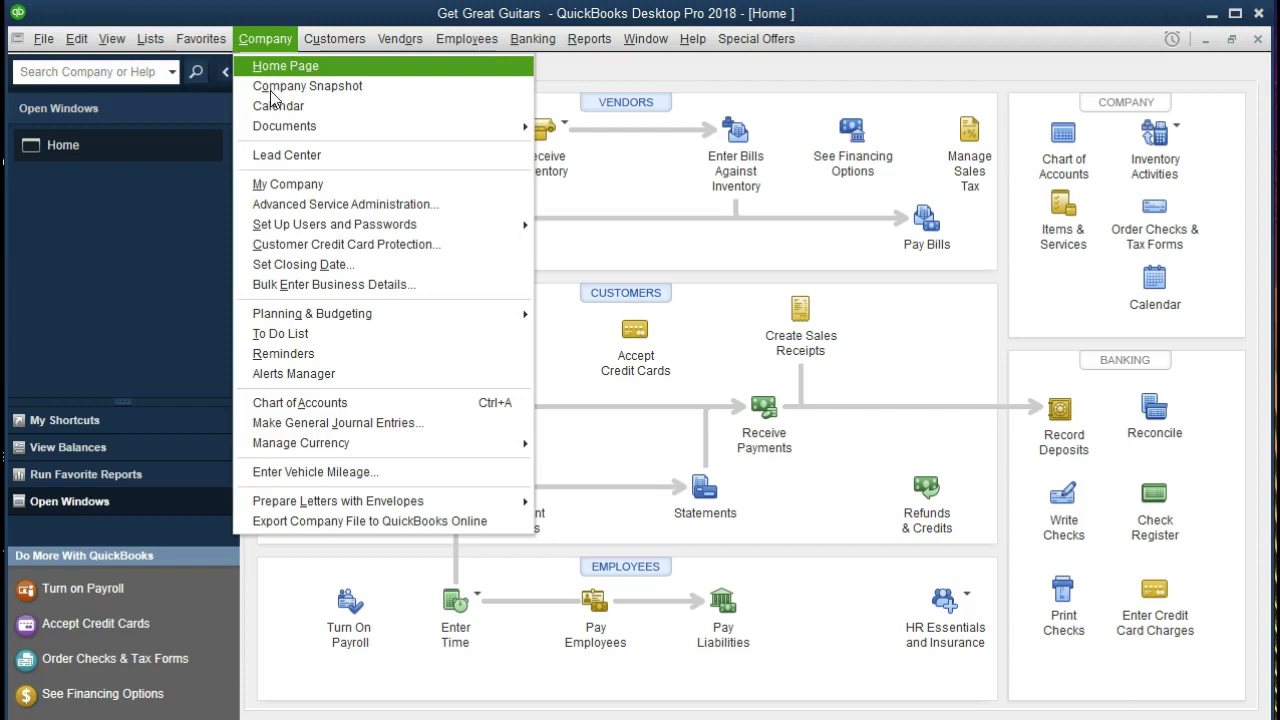
pyautogui.click(300, 66)
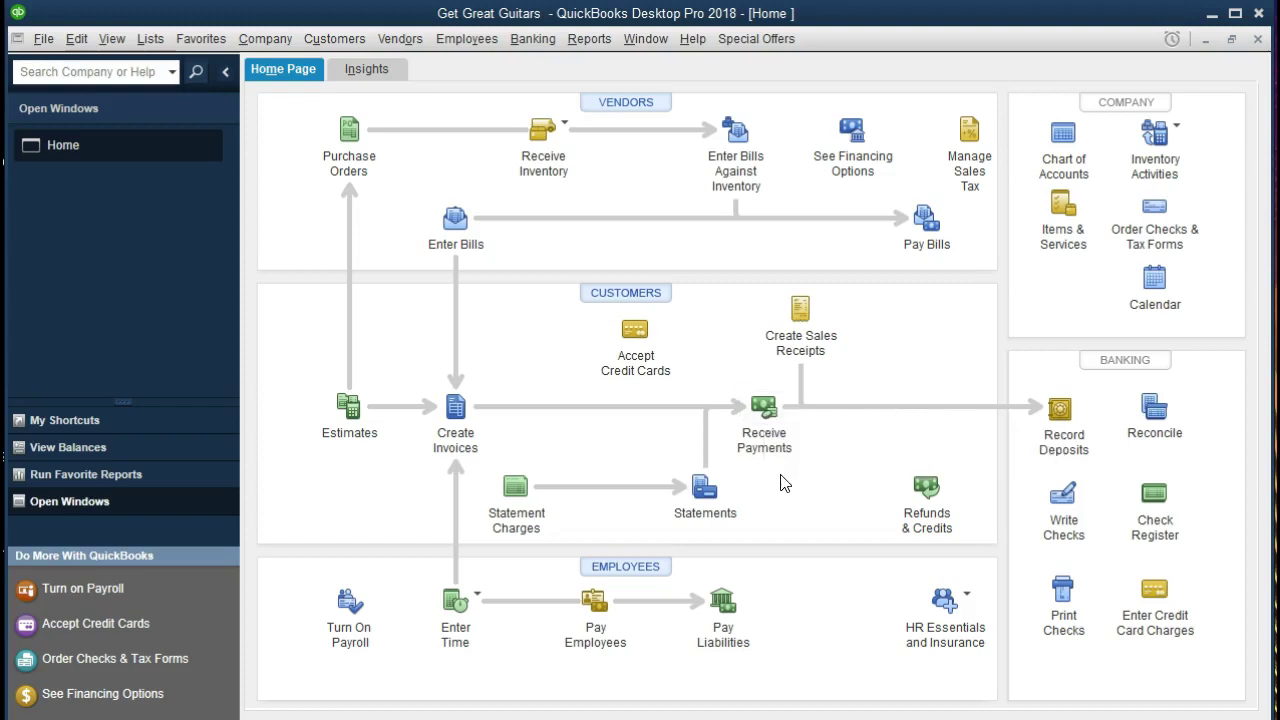
# - Start a customer payment received from Anderson Guitars with check as the payment method
pyautogui.click(765, 410)
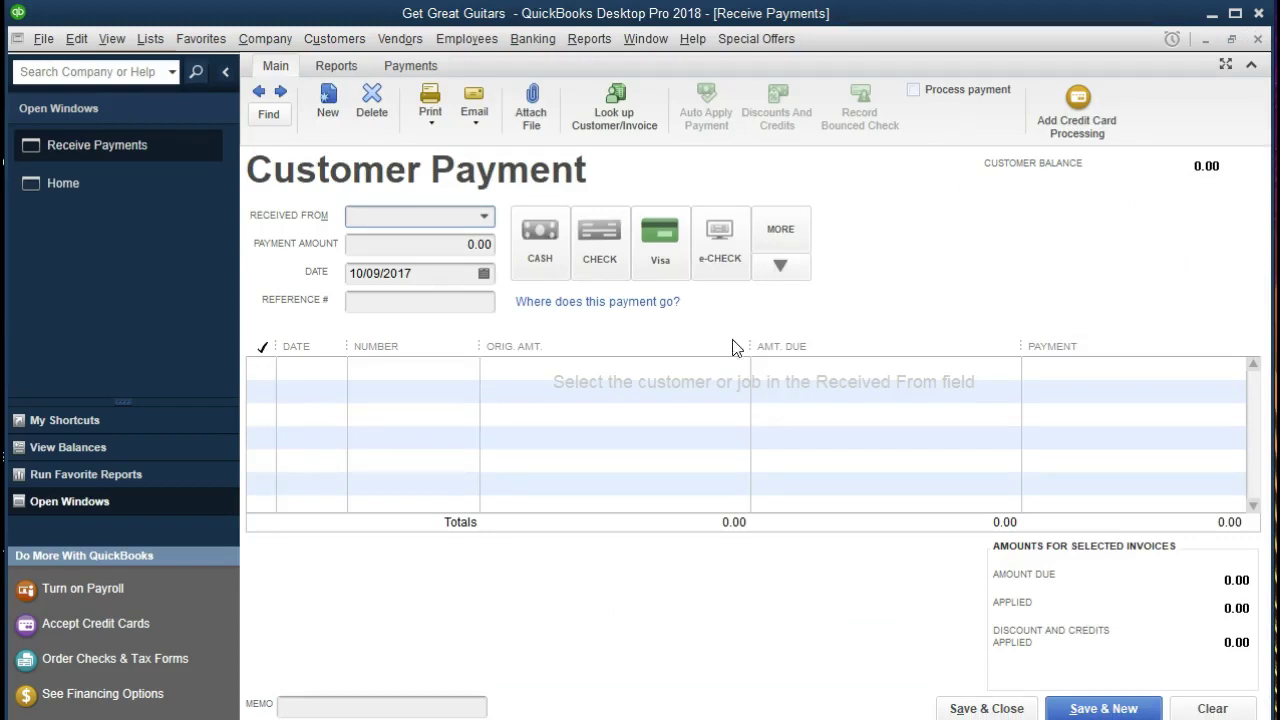
pyautogui.click(484, 217)
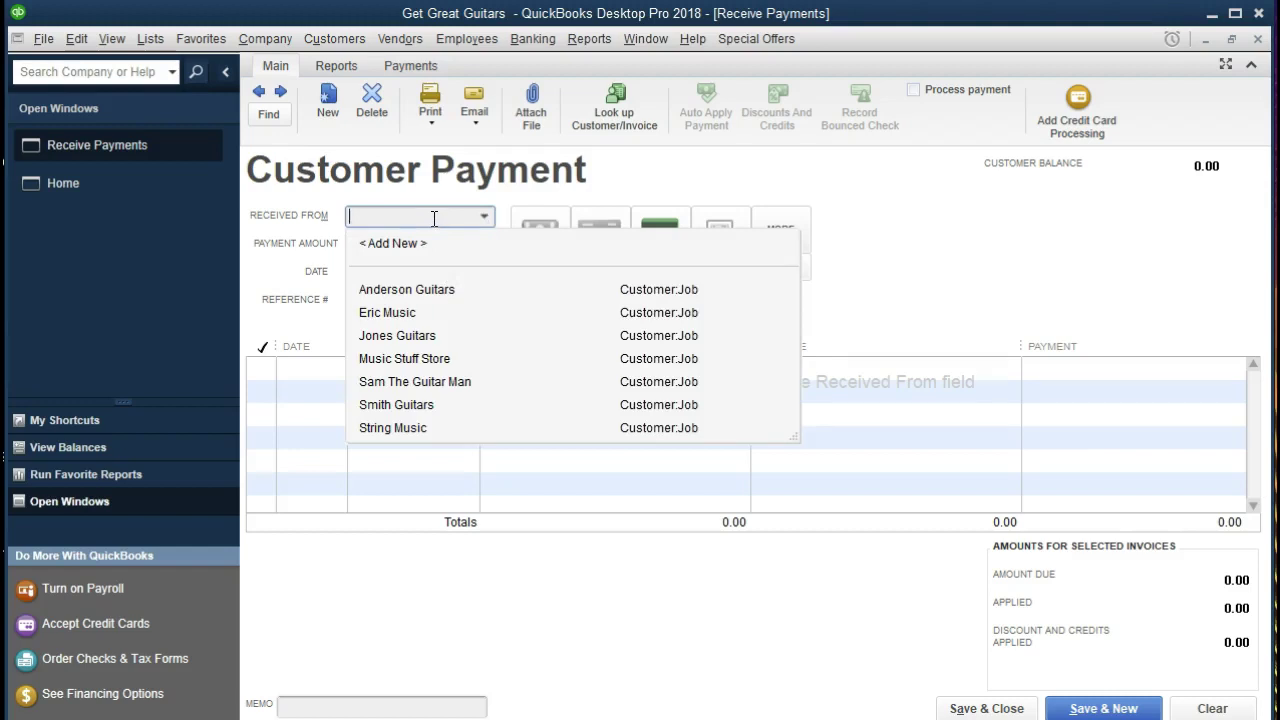
pyautogui.write('Anderson Guitars')
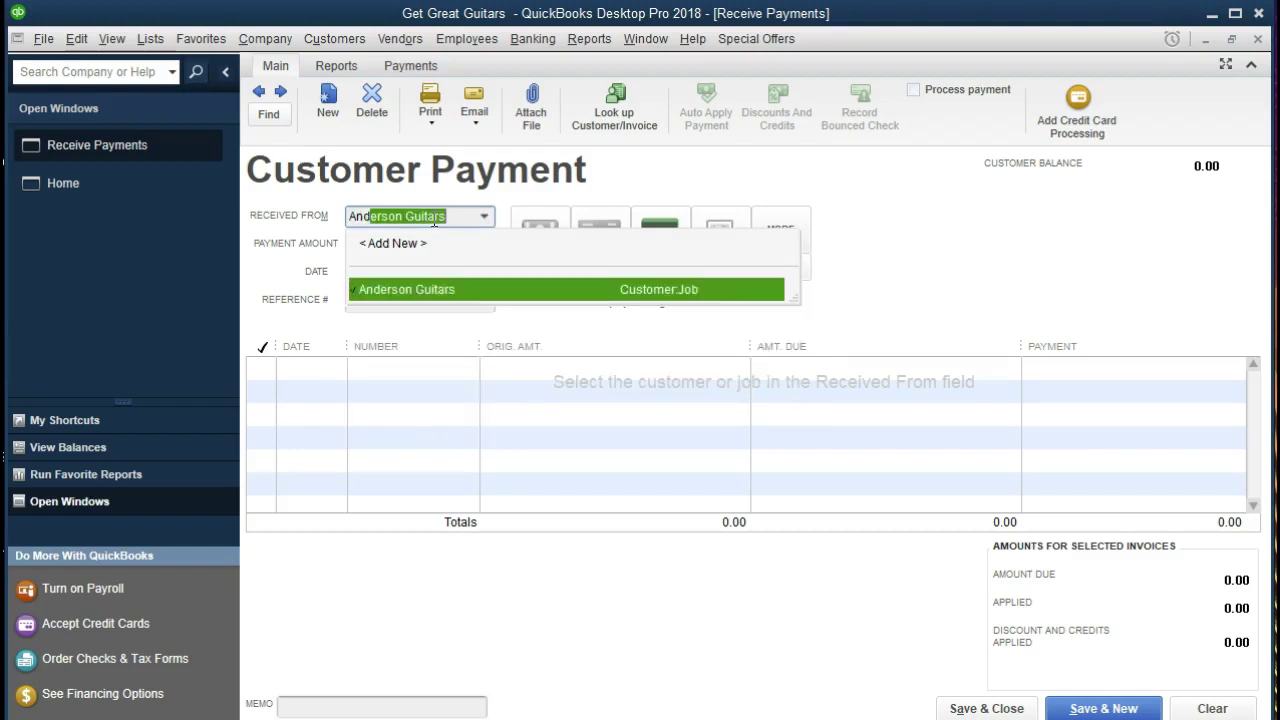
pyautogui.press('Tab')
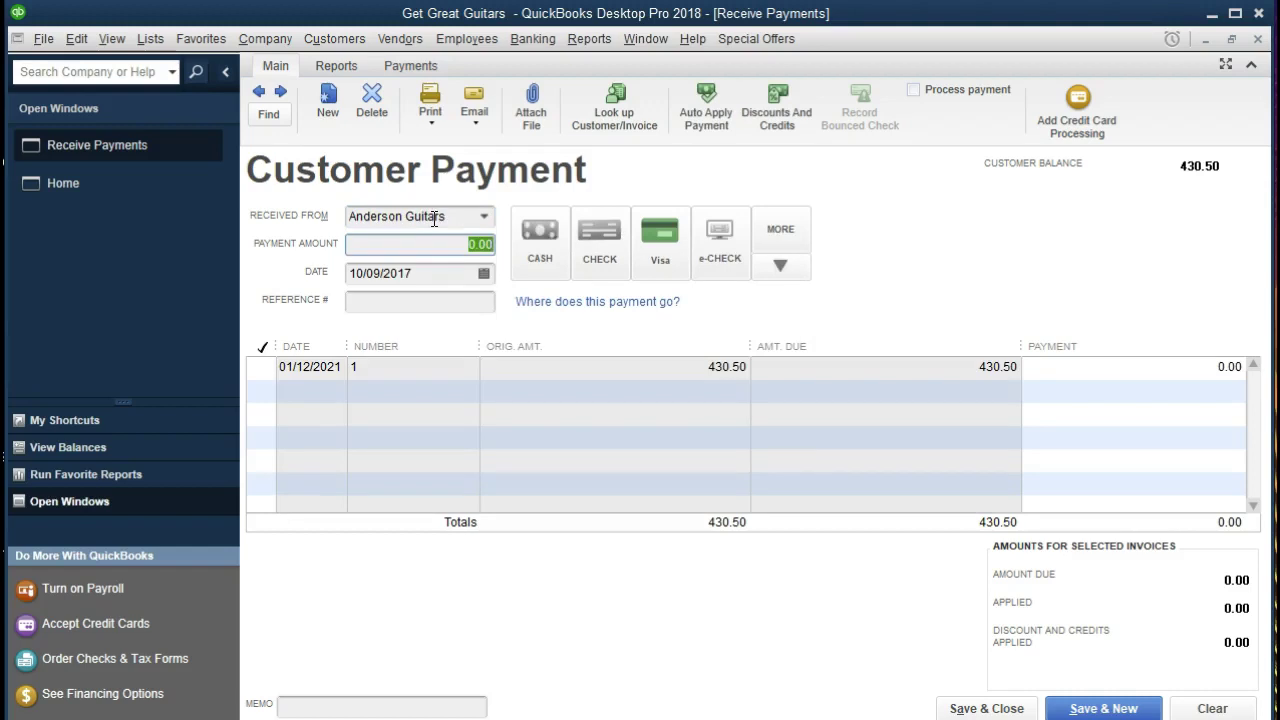
pyautogui.click(538, 240)
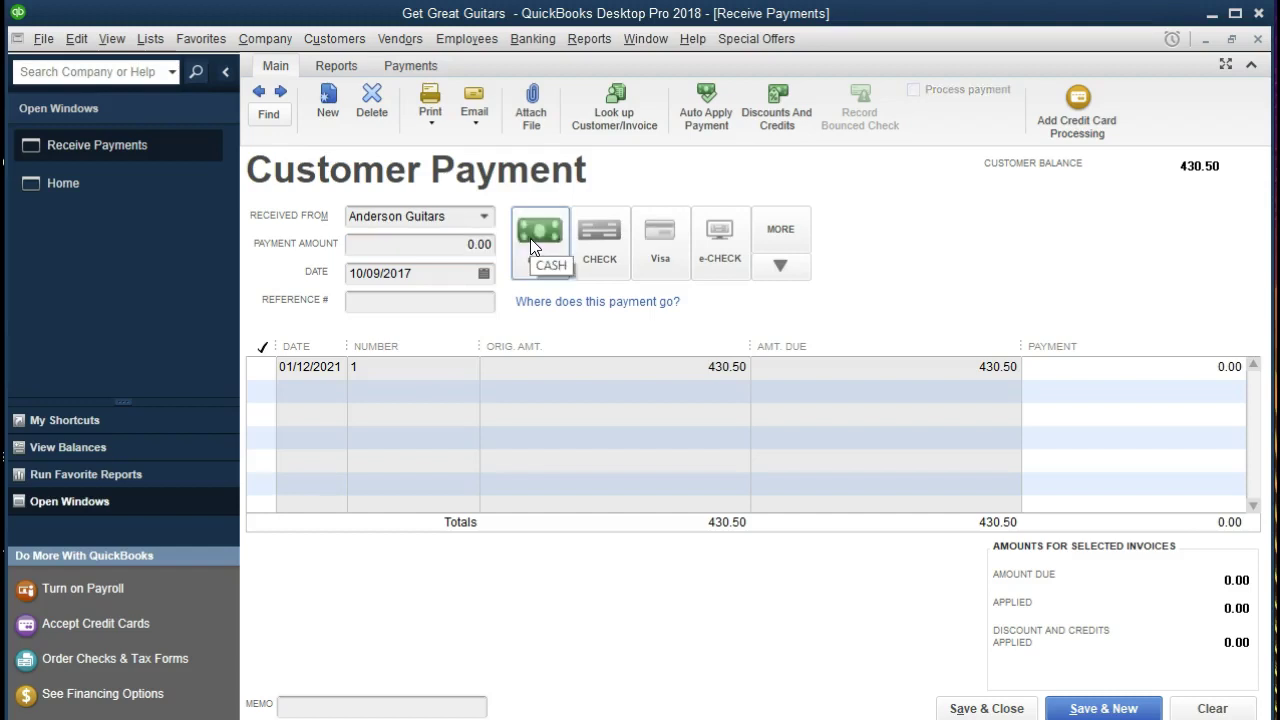
pyautogui.click(594, 237)
pyautogui.click(443, 243)
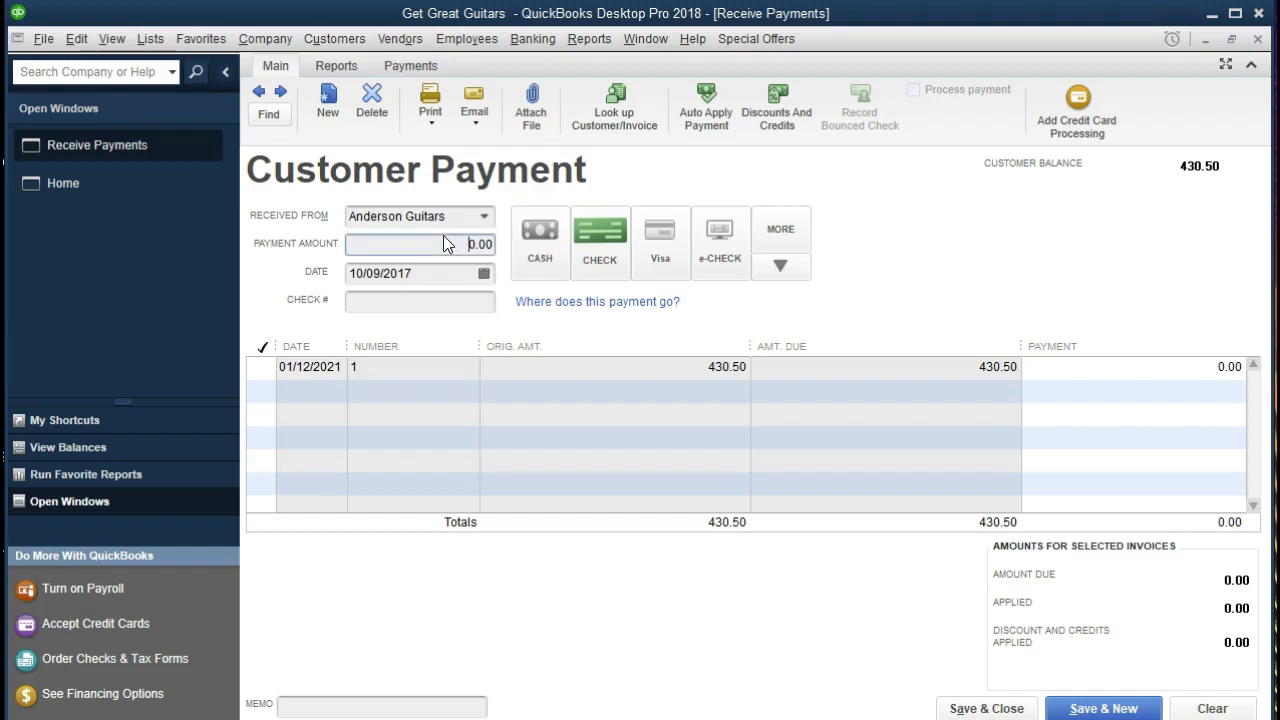
pyautogui.doubleClick(443, 243)
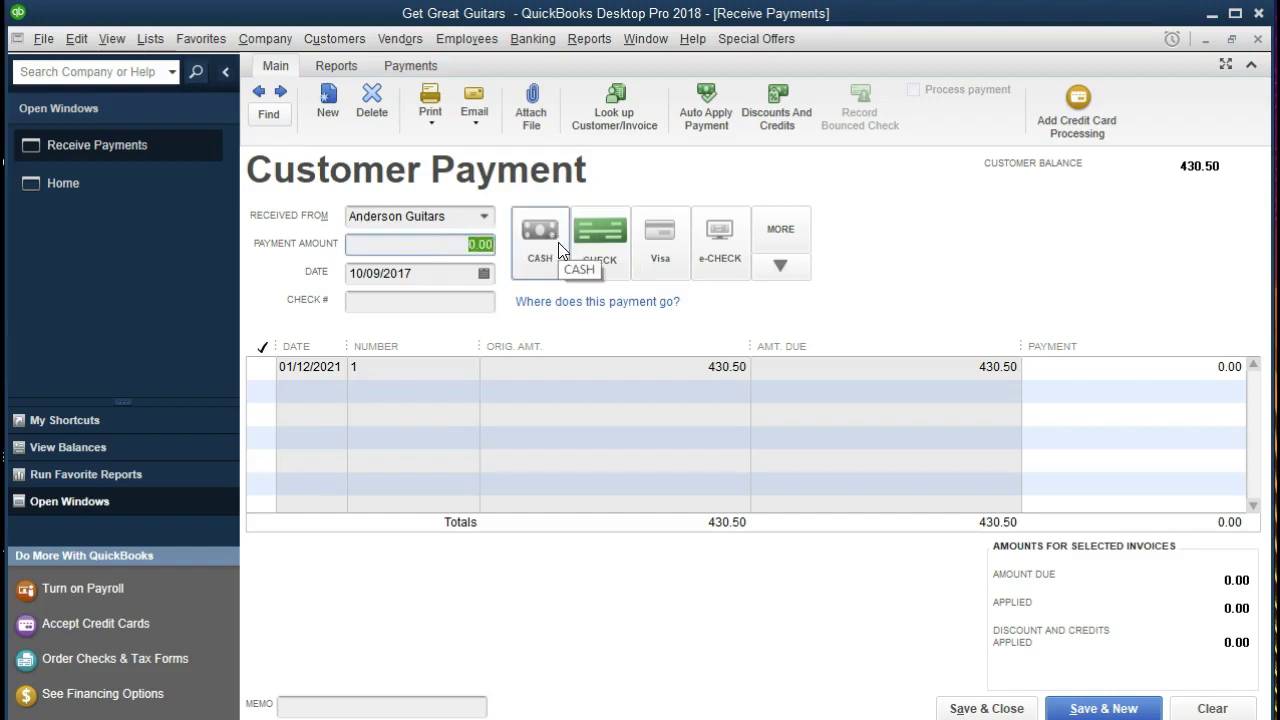
pyautogui.write('43')
pyautogui.press('BackSpace')
pyautogui.press('BackSpace')
# - Apply the payment to Anderson Guitars' invoice 1 dated 01/12/2021 and keep automatic payment calculation on
pyautogui.click(268, 367)
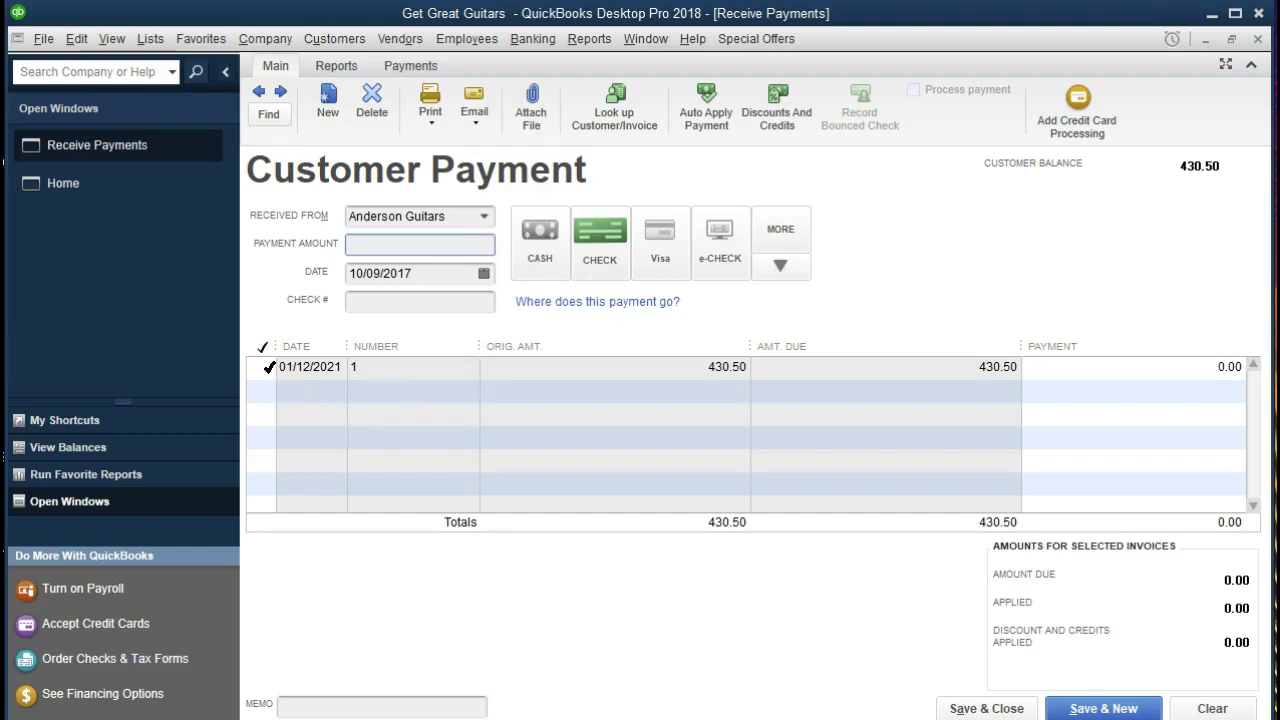
pyautogui.click(268, 367)
pyautogui.click(261, 368)
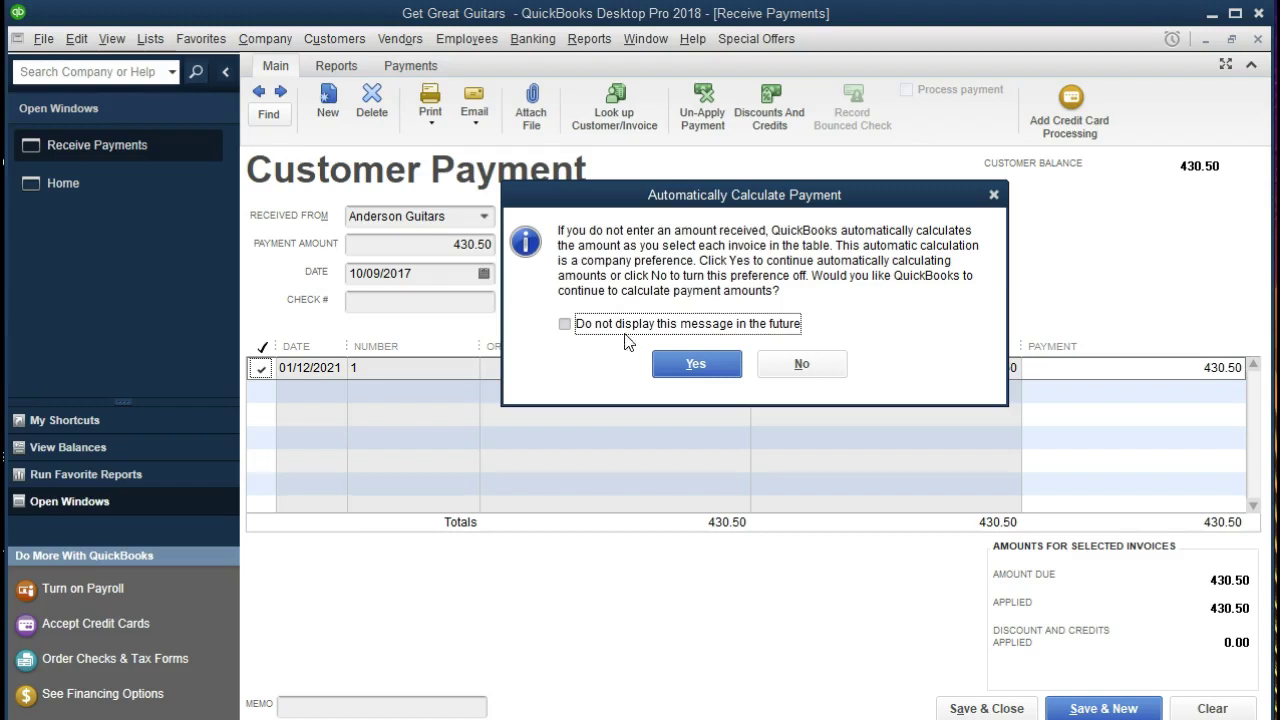
pyautogui.click(672, 366)
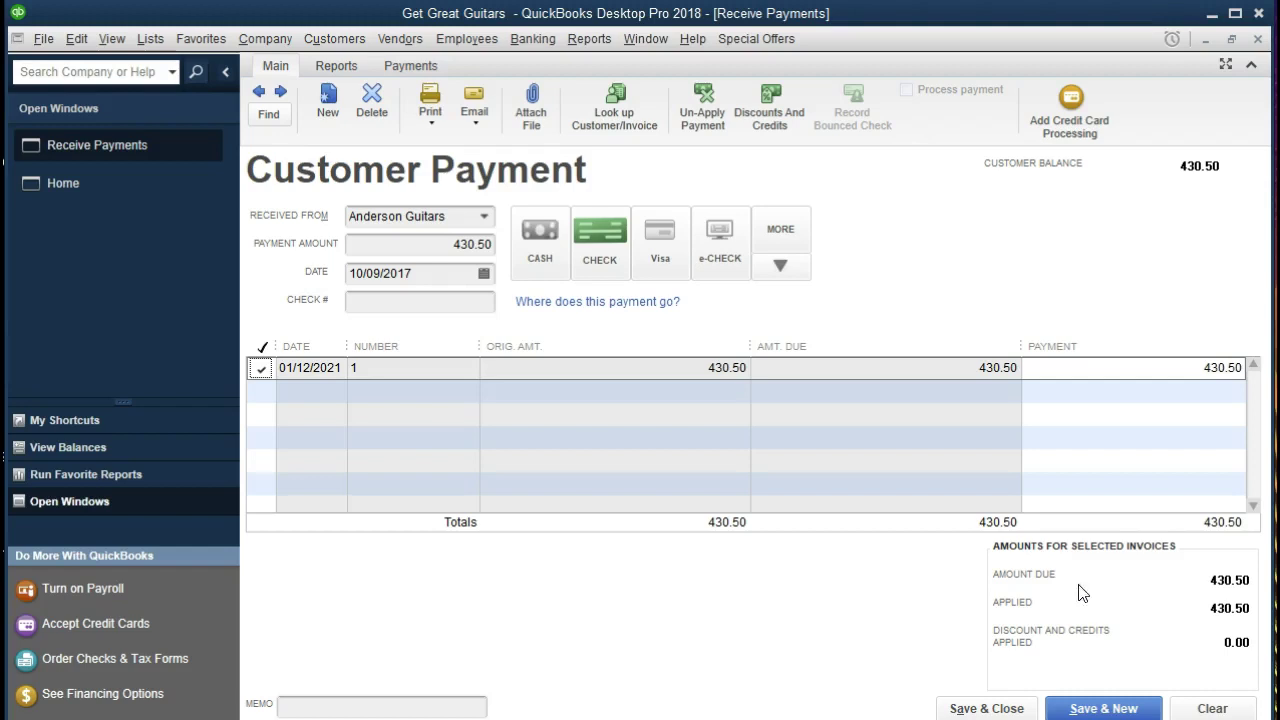
# - Date the customer payment 01/28/2021, then save and close it
pyautogui.moveTo(462, 277); pyautogui.dragTo(294, 271)
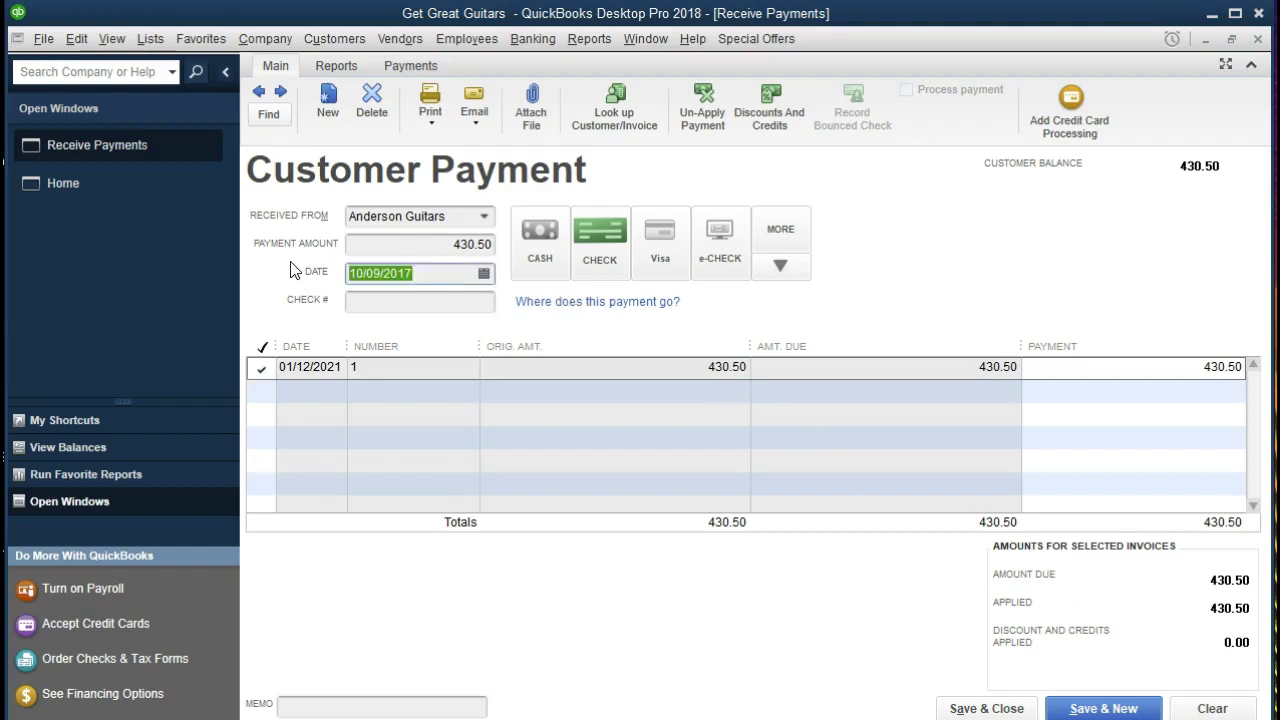
pyautogui.write('012821')
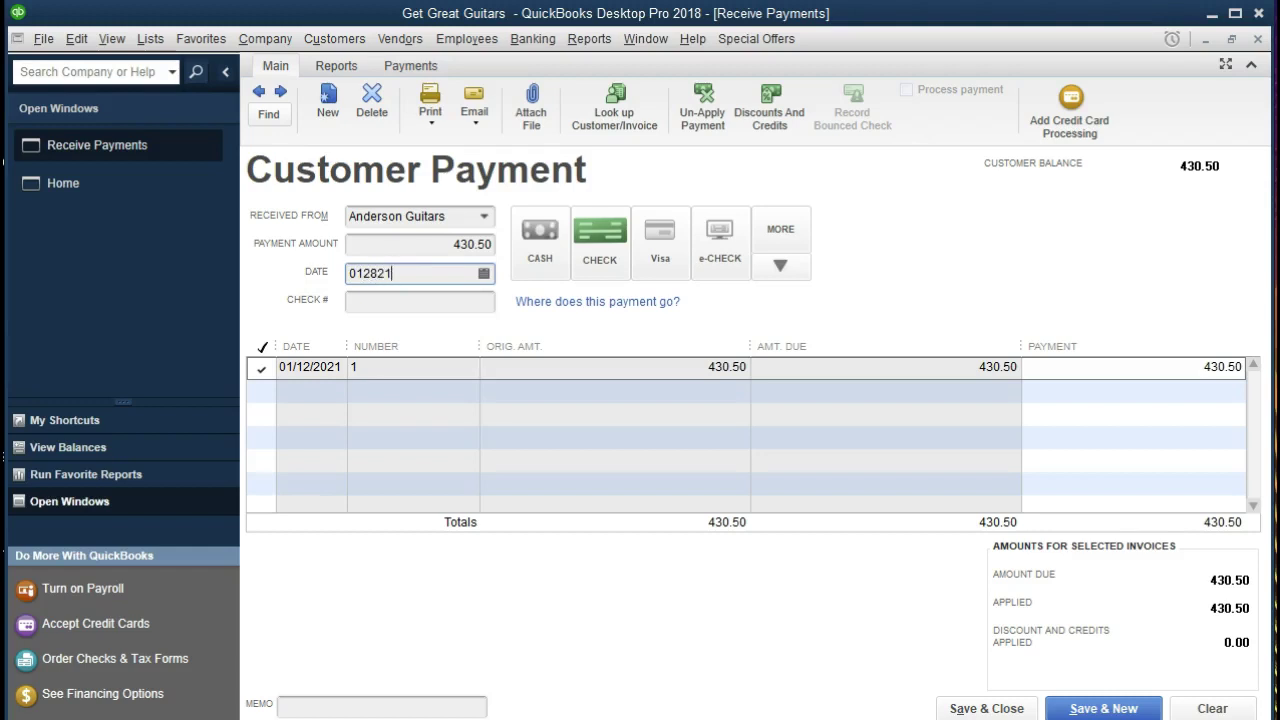
pyautogui.press('Tab')
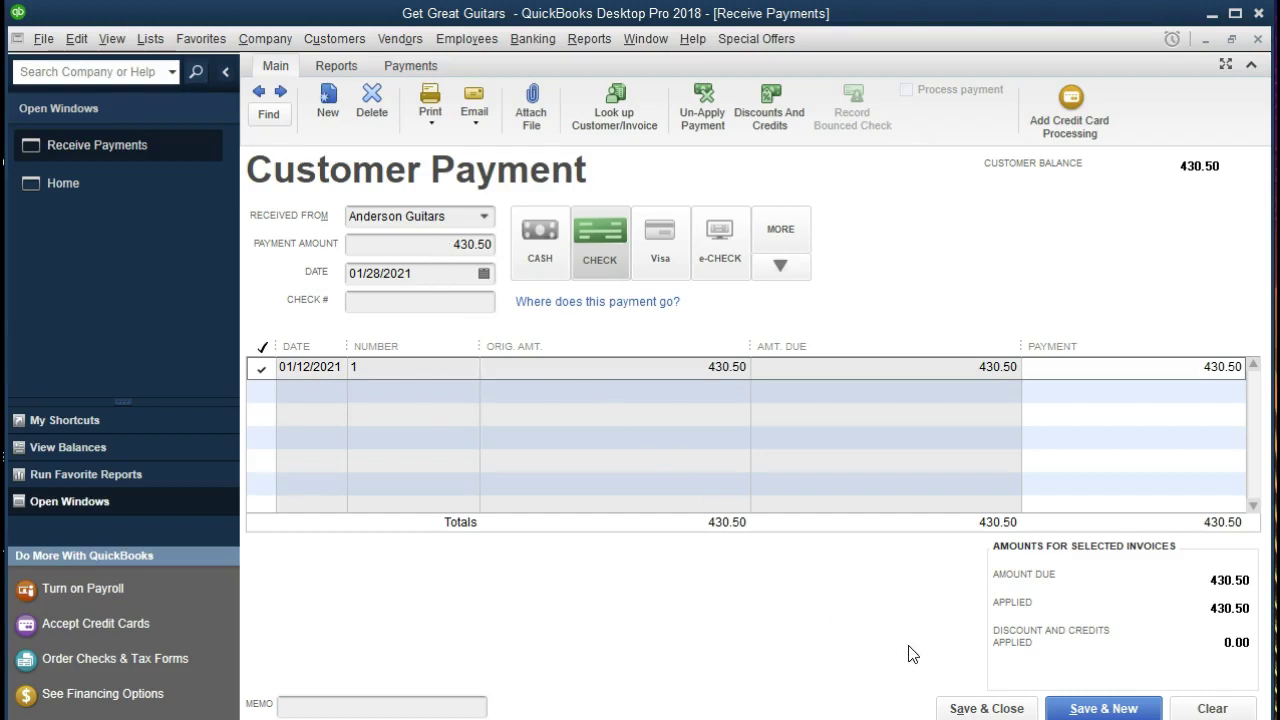
pyautogui.click(978, 710)
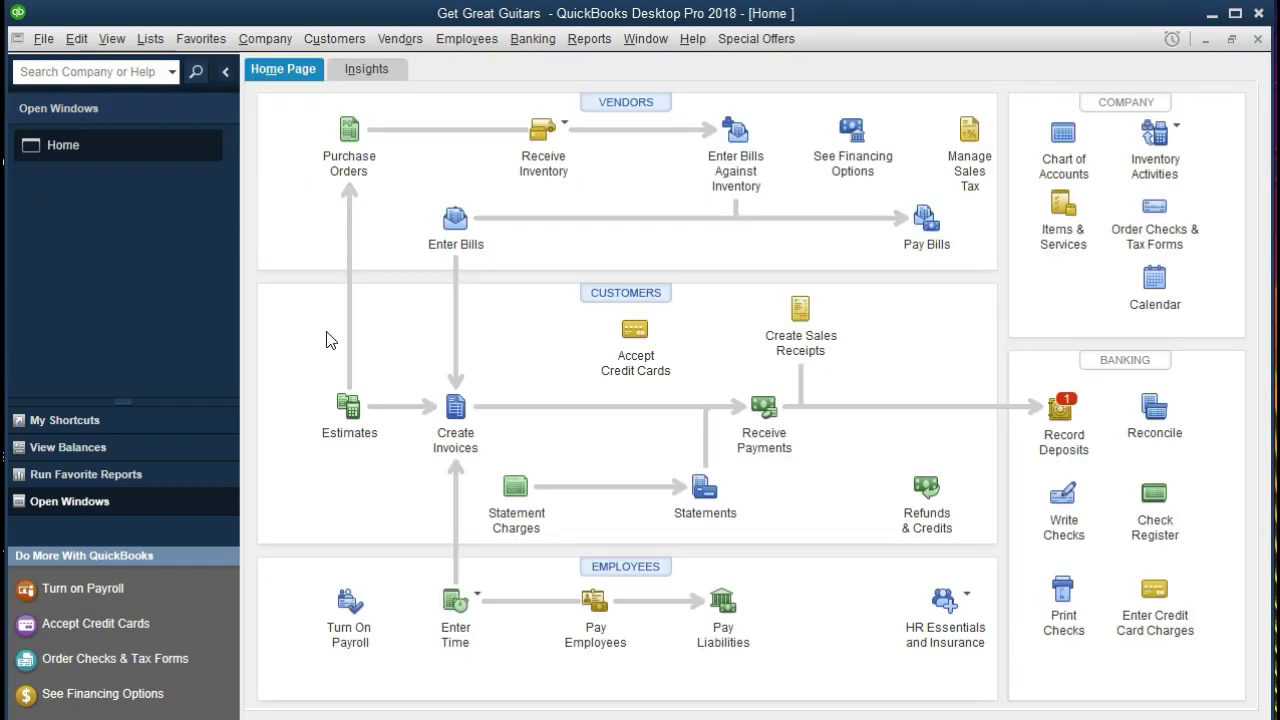
# - Open the standard Balance Sheet report
pyautogui.click(589, 42)
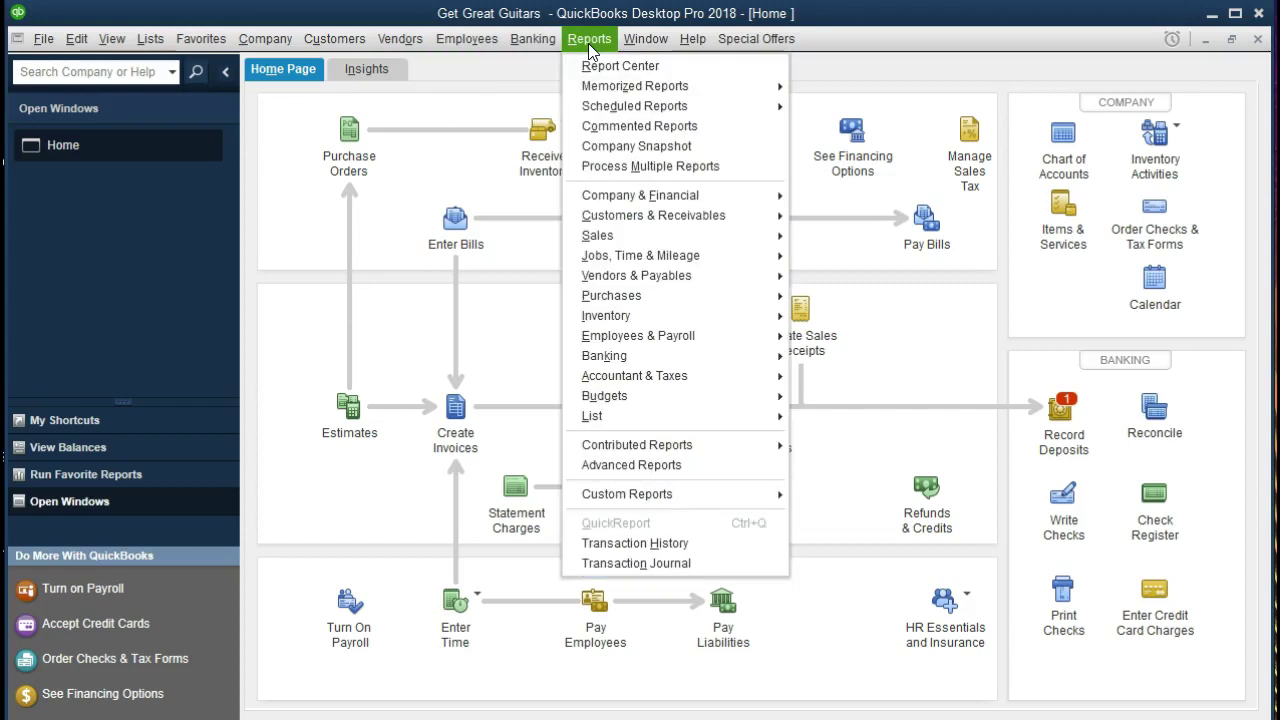
pyautogui.moveTo(637, 196)
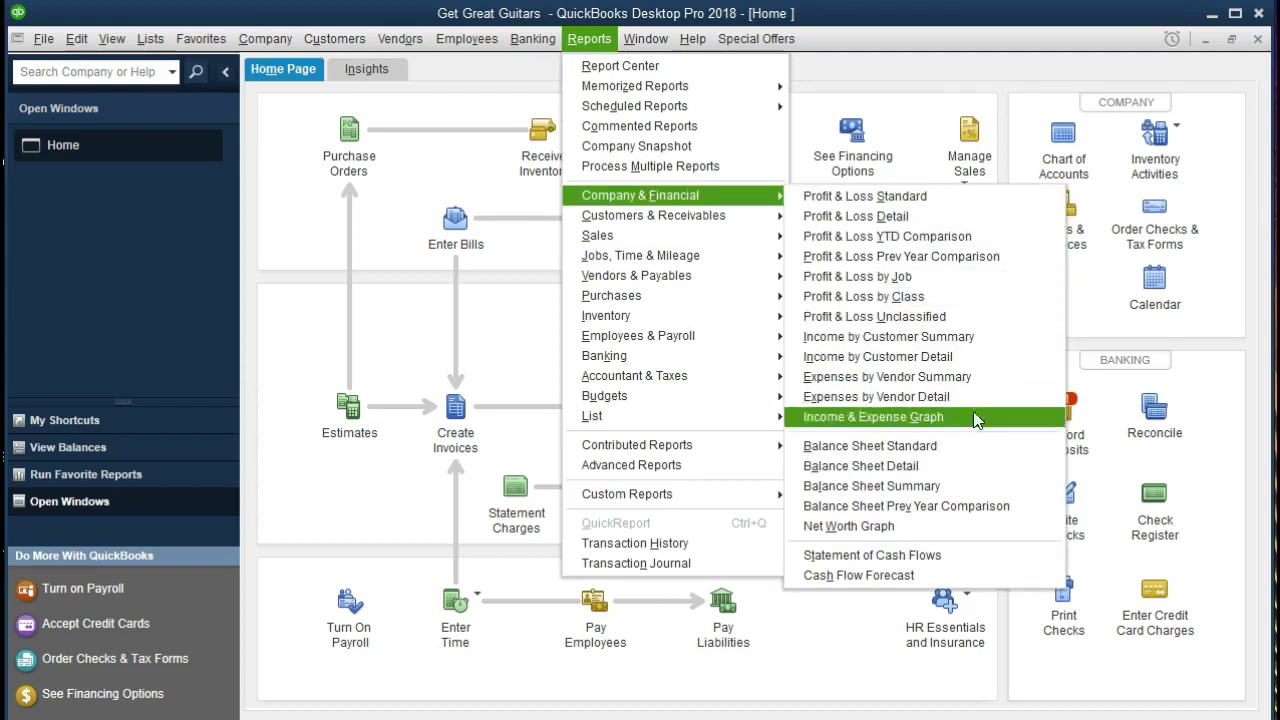
pyautogui.click(985, 455)
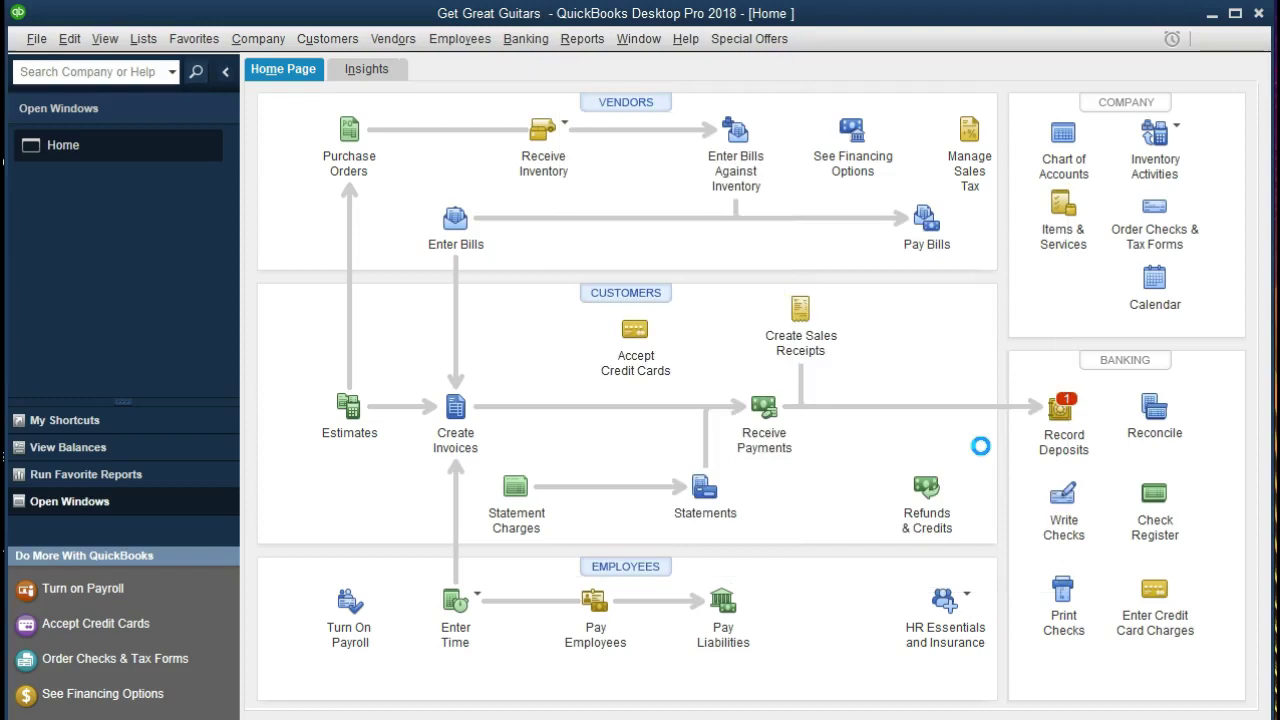
pyautogui.press('Tab')
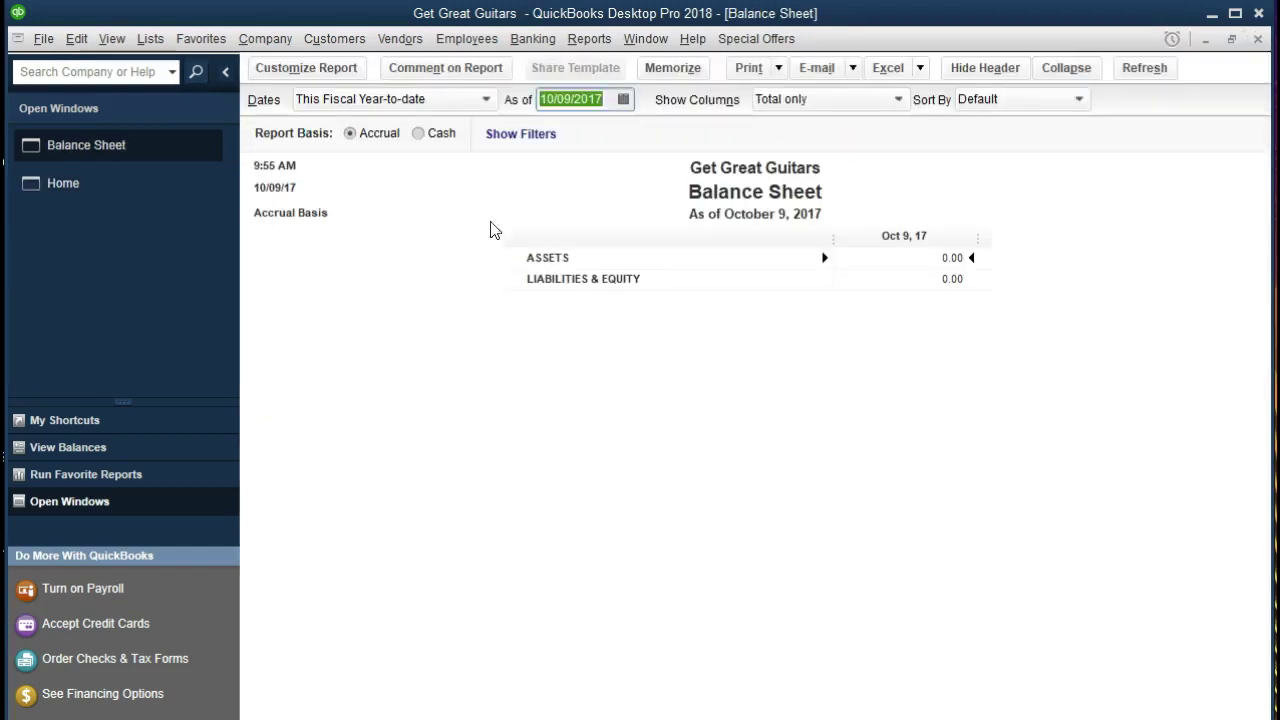
# - Customize the Balance Sheet's date range to run from 01/01/2021 to 12/31/2021
pyautogui.click(347, 75)
pyautogui.press('Tab')
pyautogui.write('01/01/2021')
pyautogui.press('Tab')
pyautogui.write('12/31/2021')
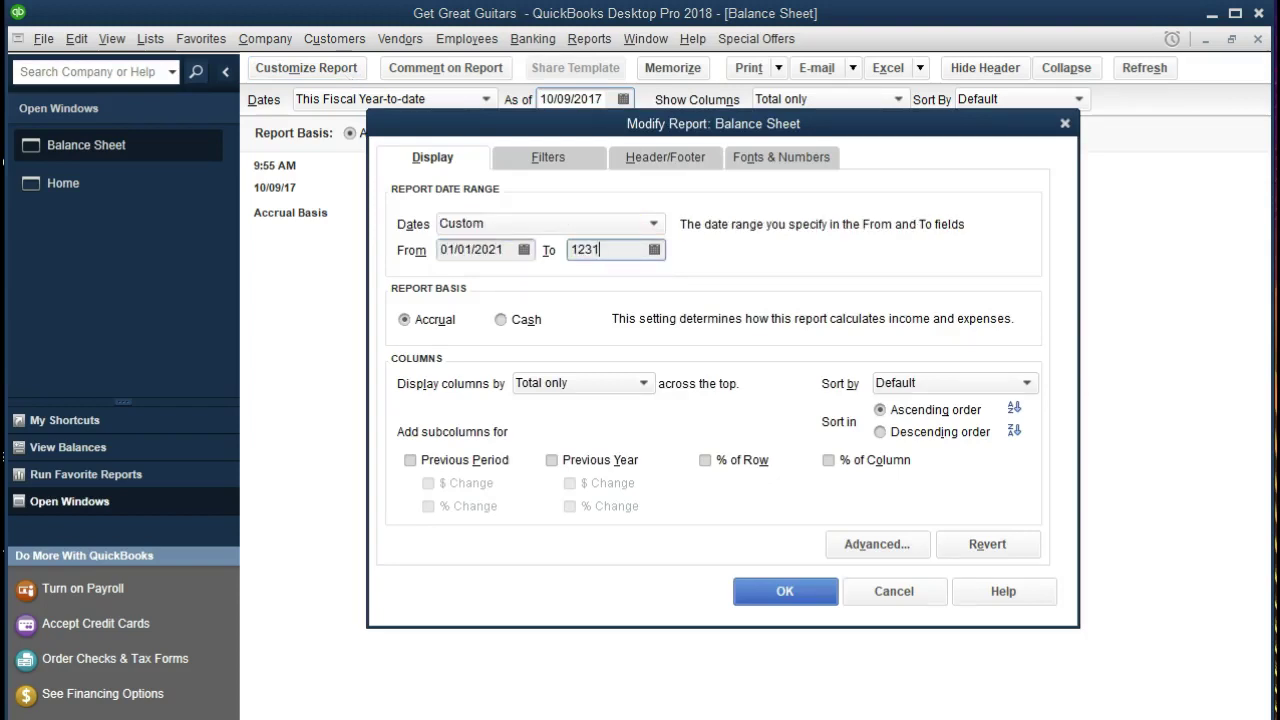
pyautogui.press('Tab')
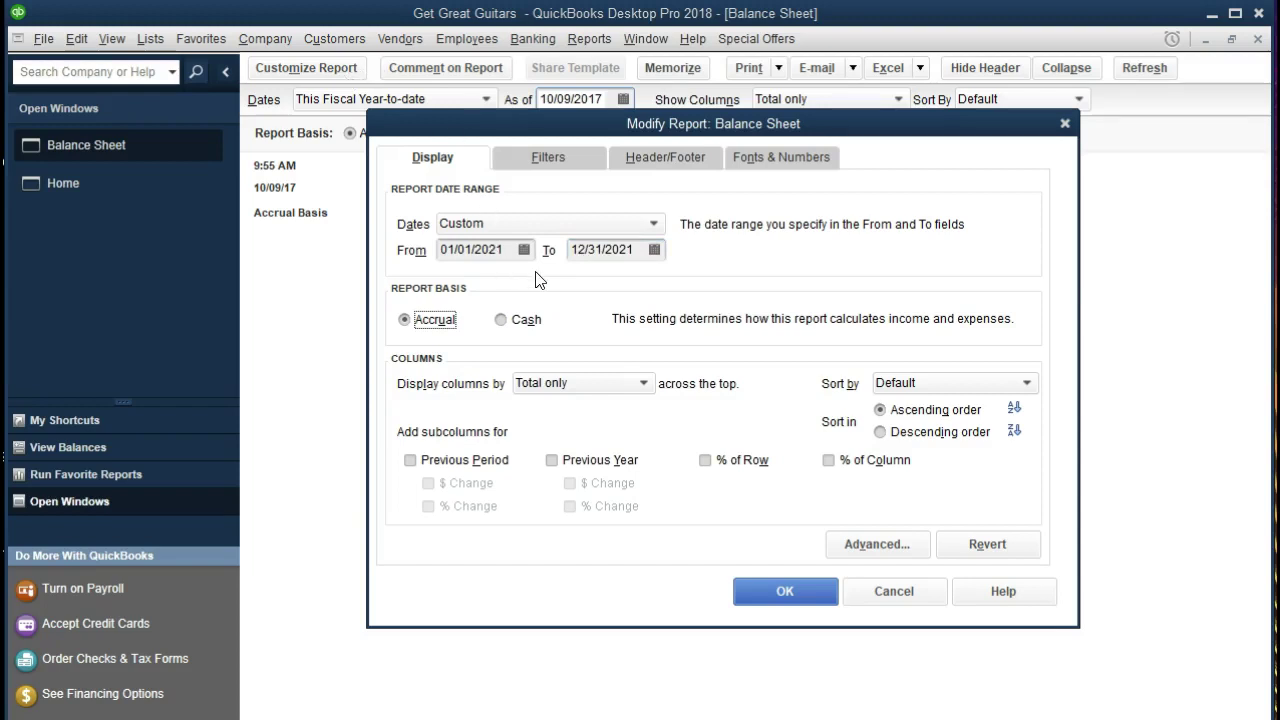
pyautogui.click(757, 592)
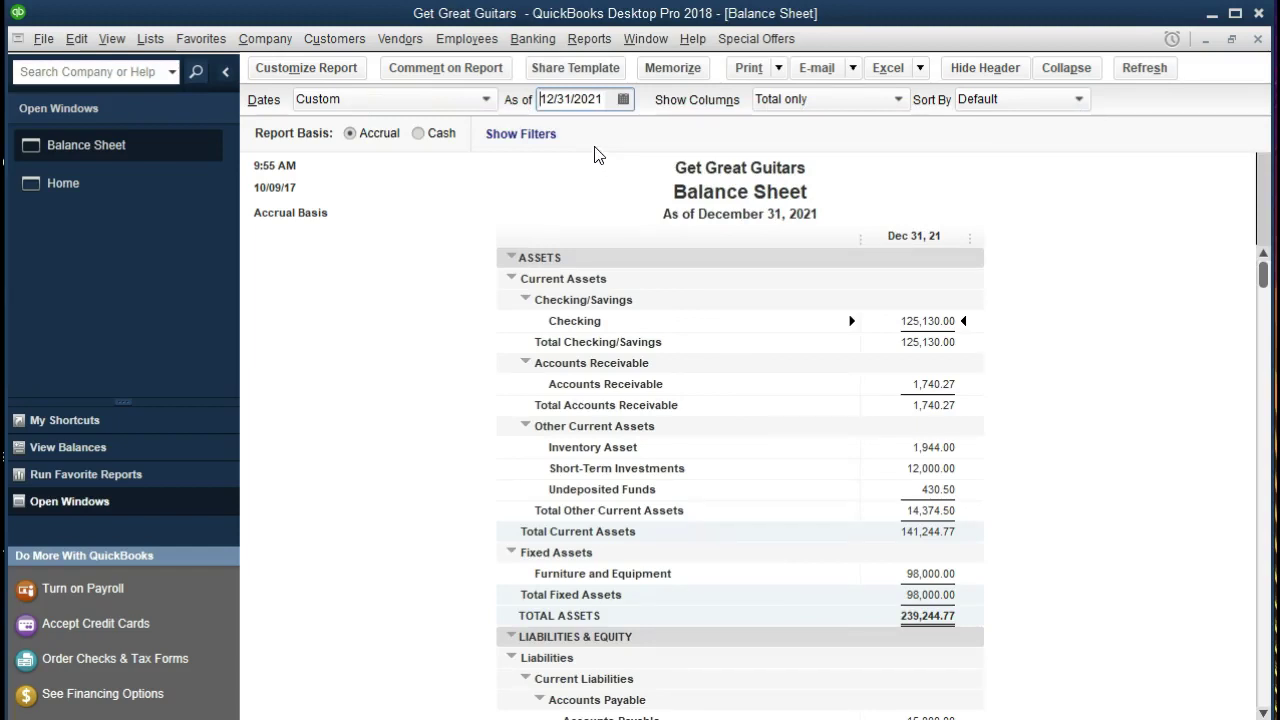
# - Examine the Accounts Receivable transactions and the 01/28/2021 Anderson Guitars payment behind them, then return to the Balance Sheet
pyautogui.click(925, 386)
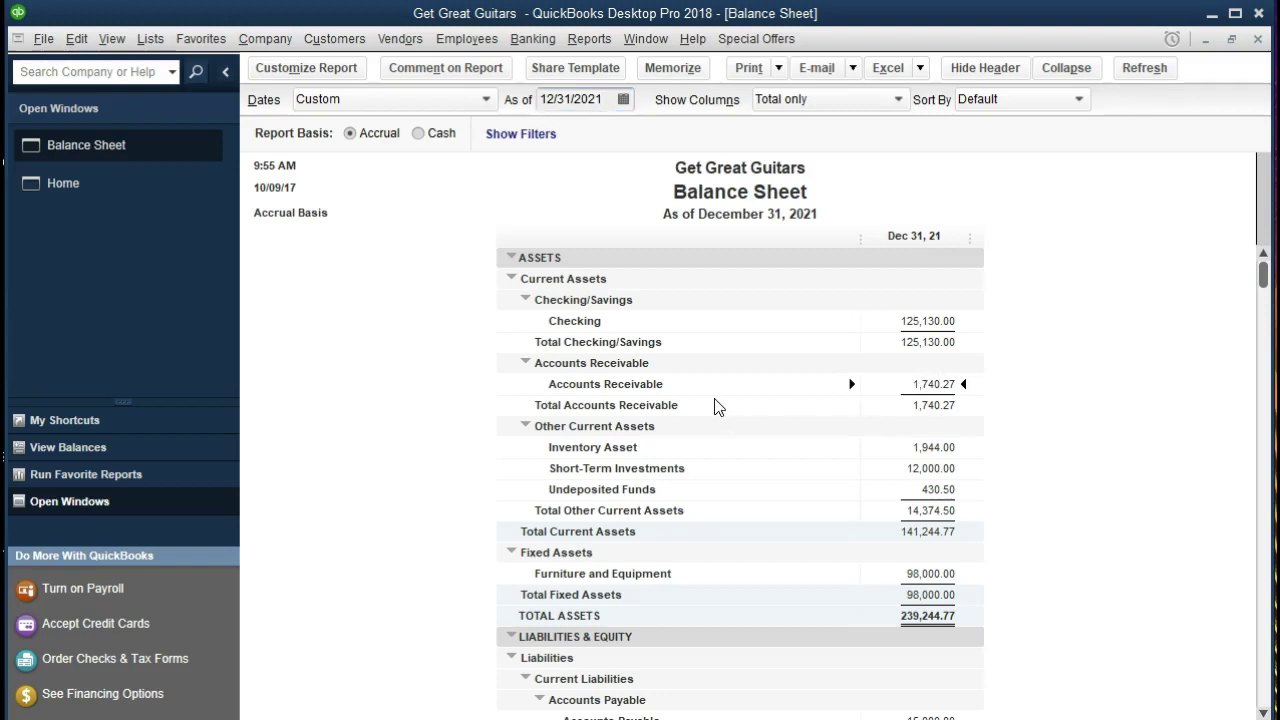
pyautogui.doubleClick(929, 385)
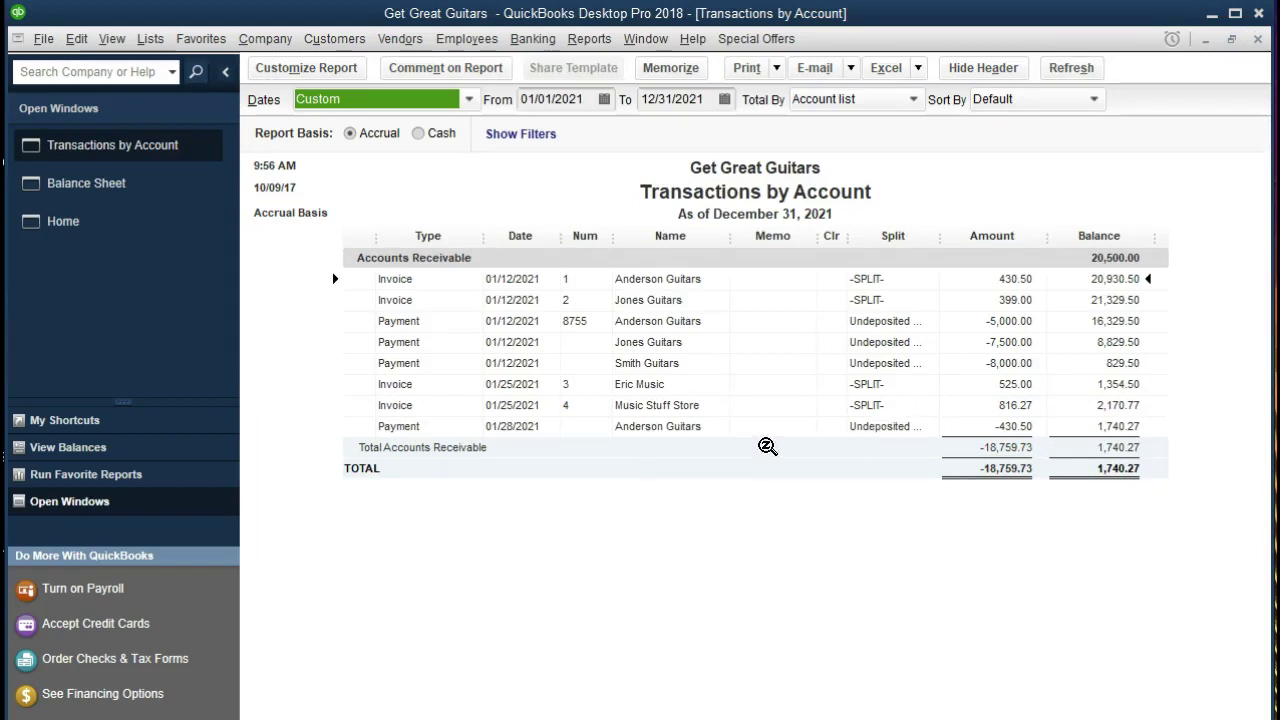
pyautogui.doubleClick(1008, 426)
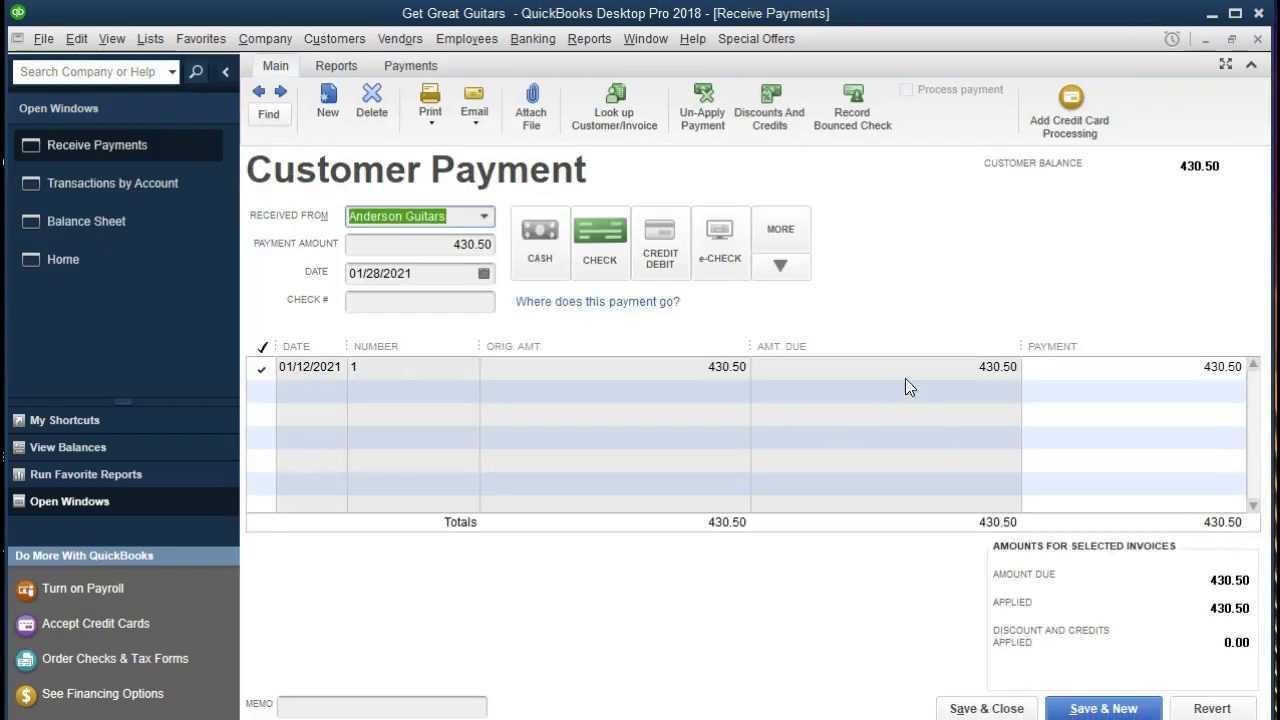
pyautogui.click(1259, 40)
pyautogui.click(1259, 40)
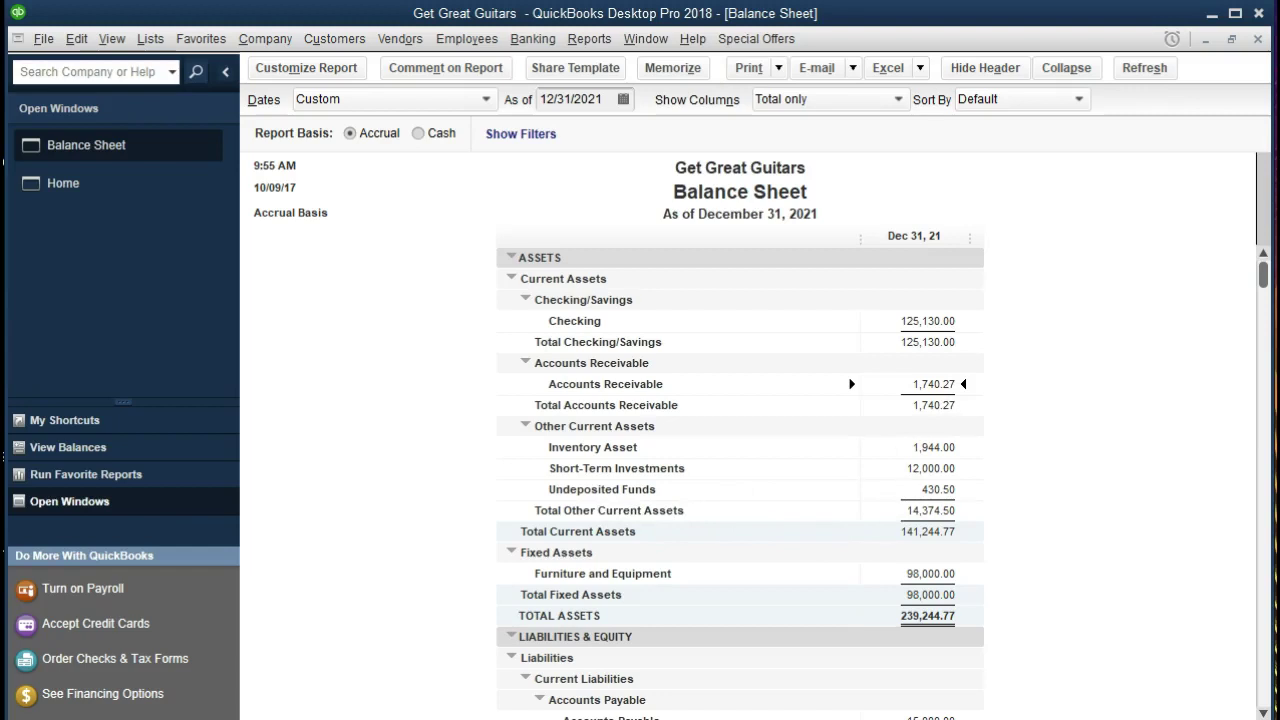
# - Examine the Undeposited Funds transactions and the source of the 01/28/2021 payment entry, then return to the Balance Sheet
pyautogui.doubleClick(934, 491)
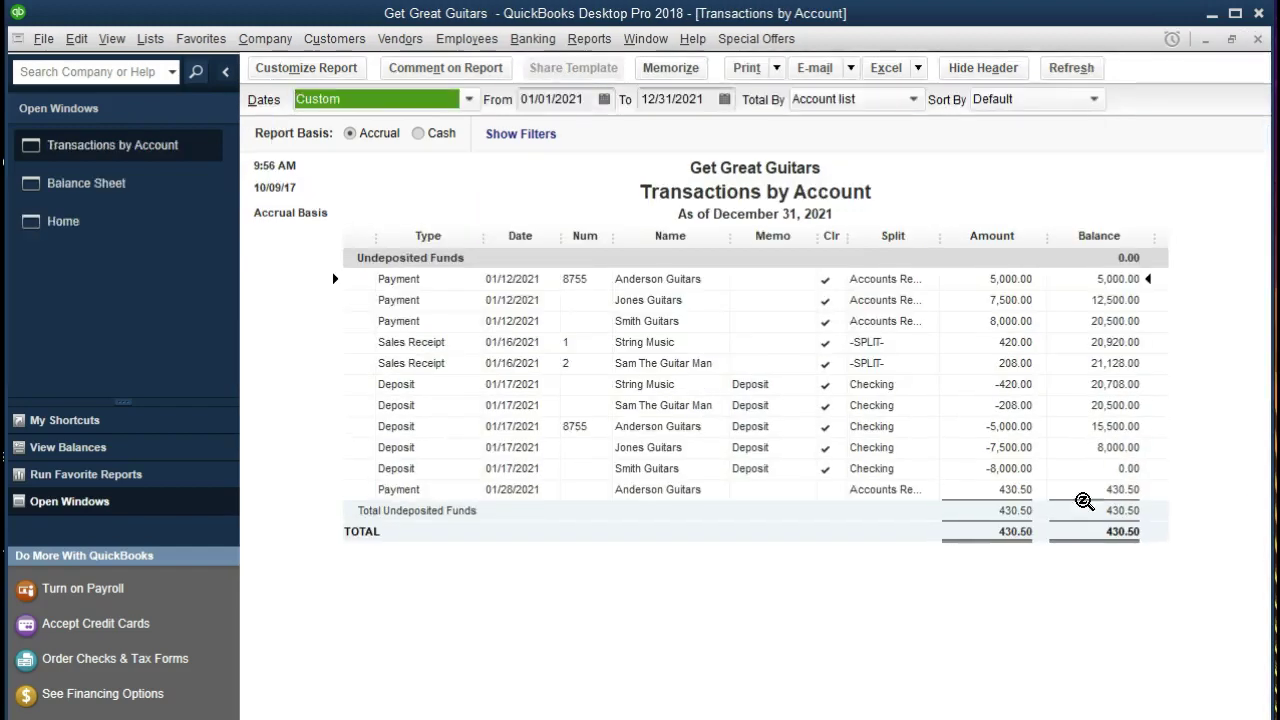
pyautogui.doubleClick(1012, 490)
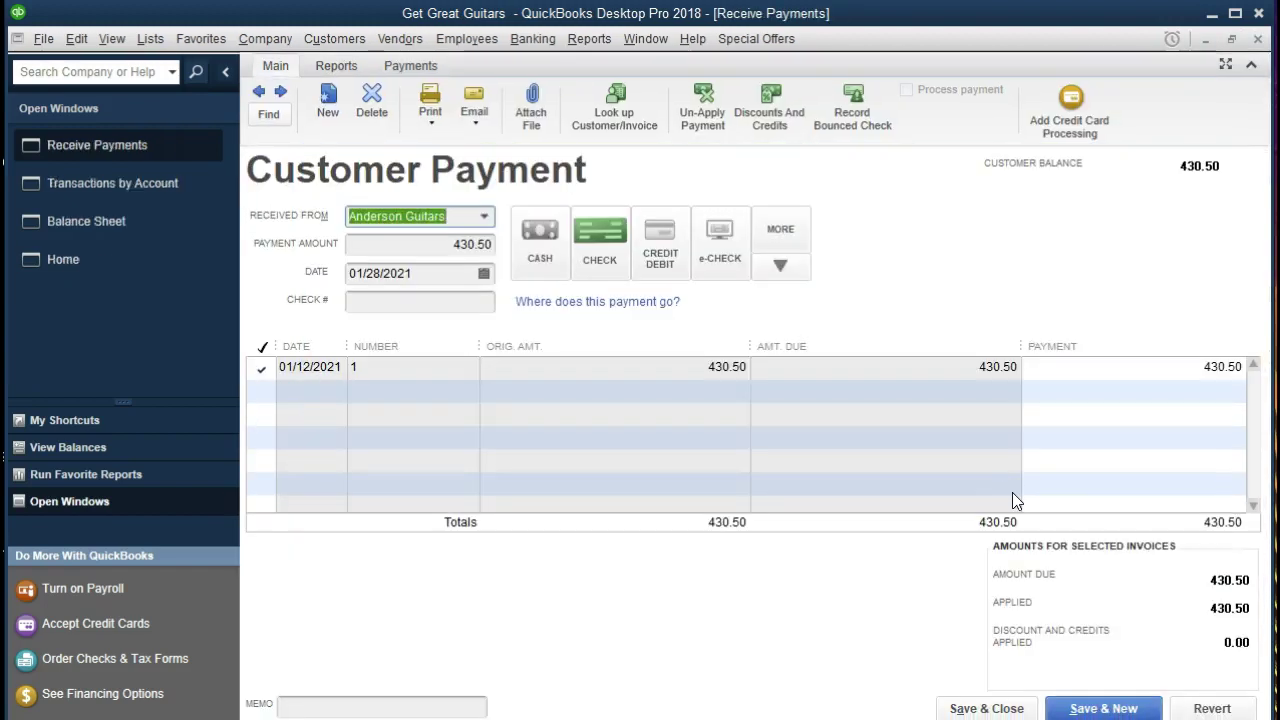
pyautogui.click(1257, 39)
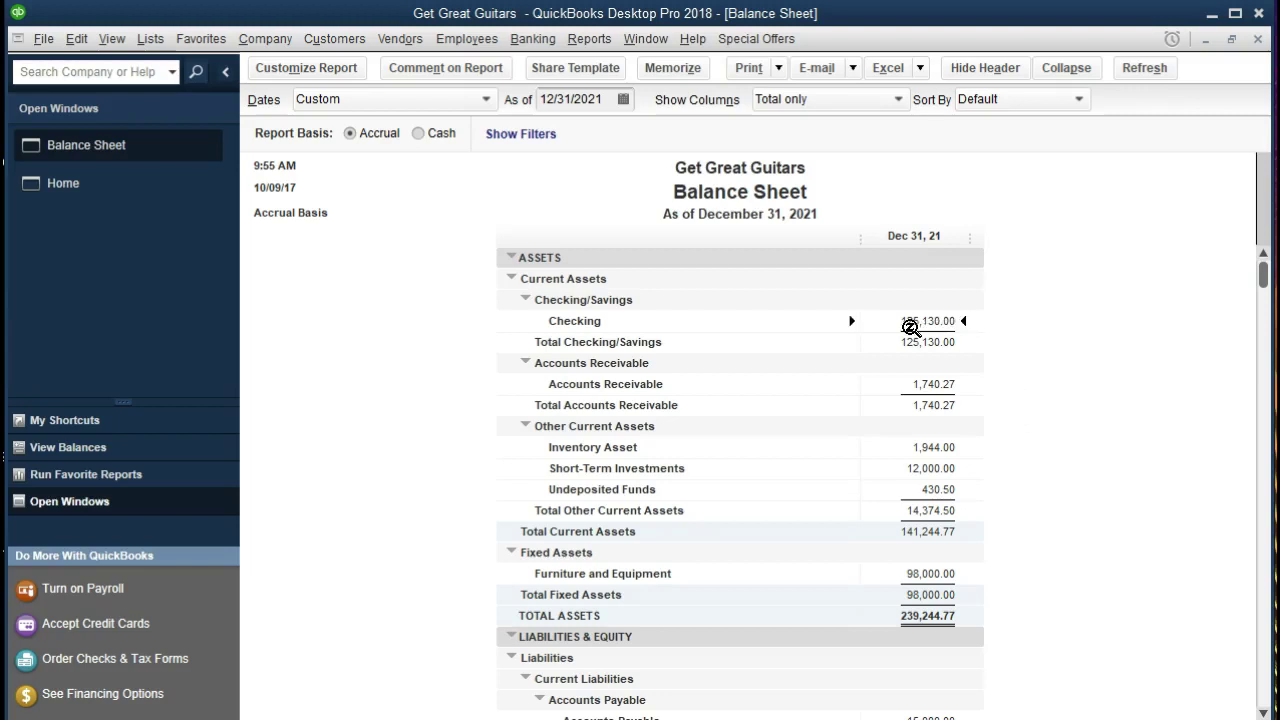
# - Open the Customer Balance Detail report from the customers and receivables reports
pyautogui.click(592, 41)
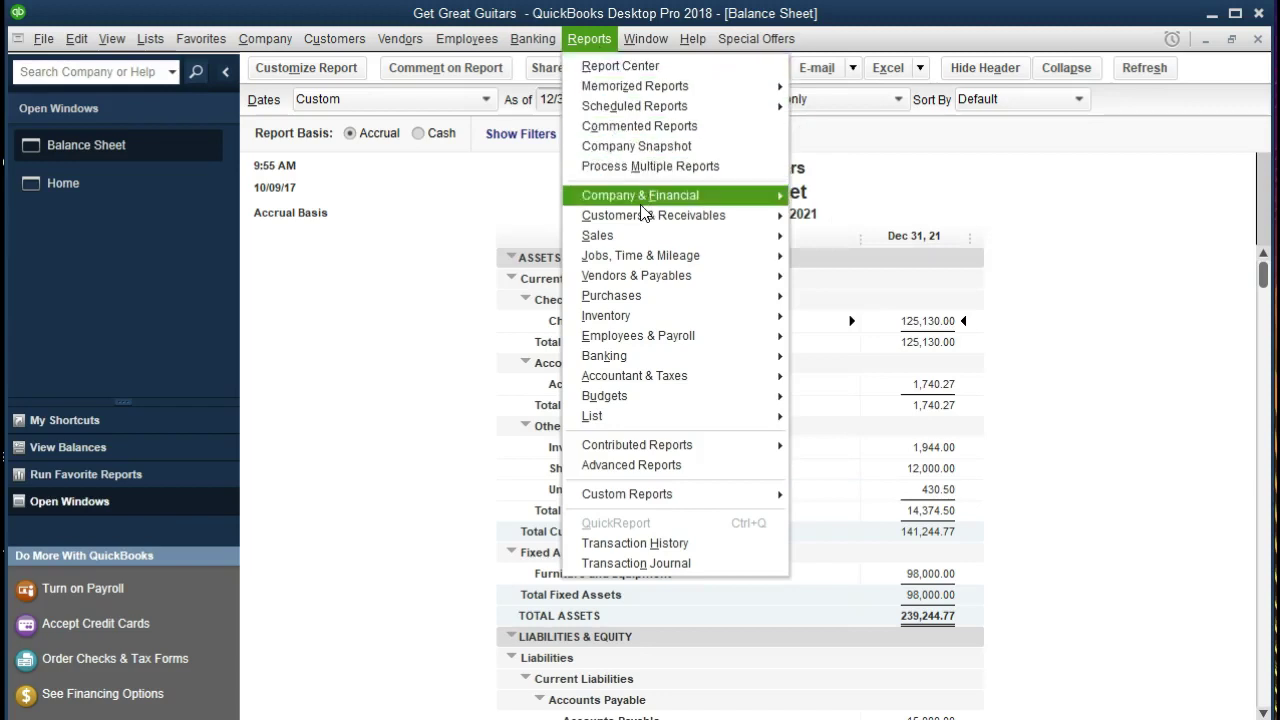
pyautogui.moveTo(740, 228)
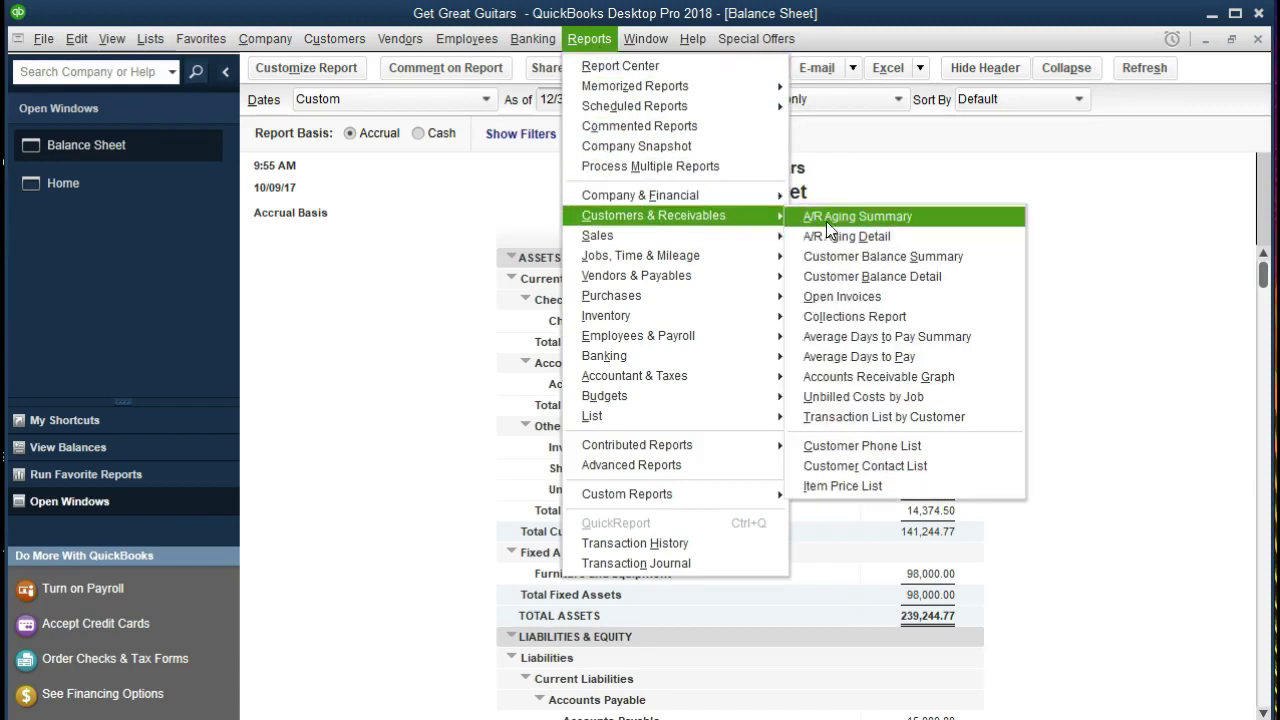
pyautogui.click(979, 281)
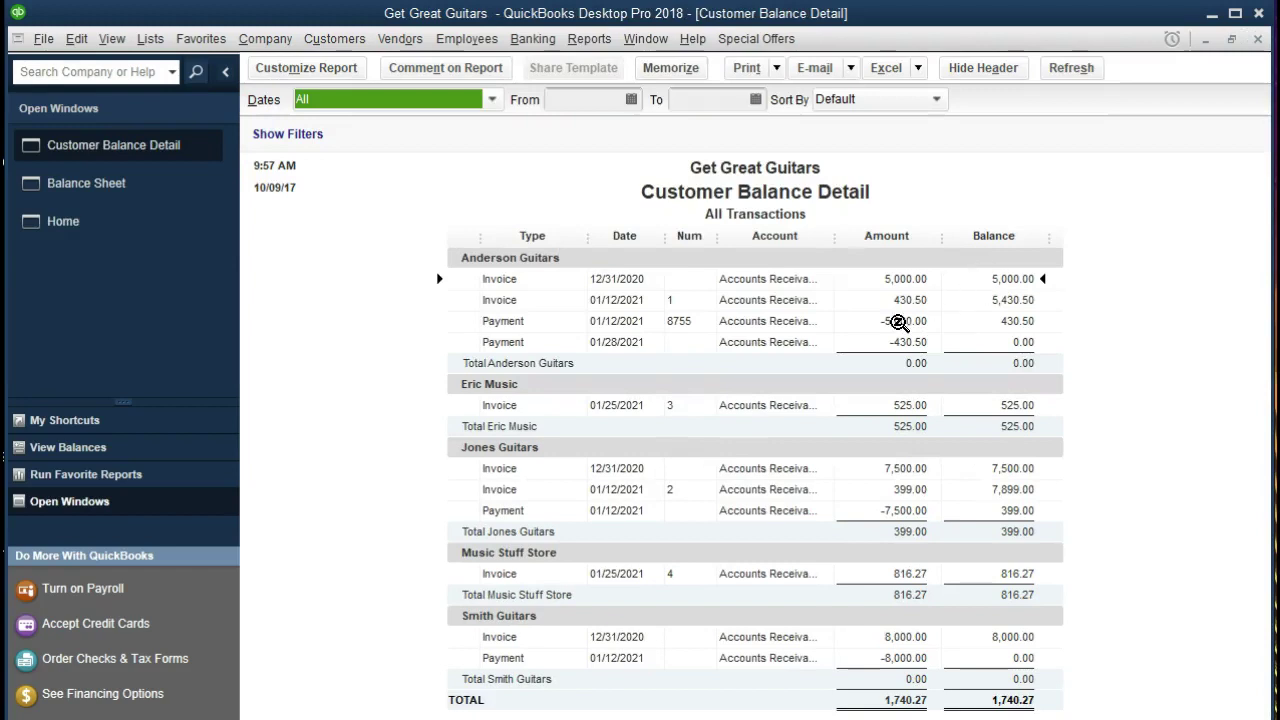
# - Examine the Anderson Guitars invoices and payments and the source of the 01/28/2021 payment, then return to the Balance Sheet
pyautogui.click(904, 342)
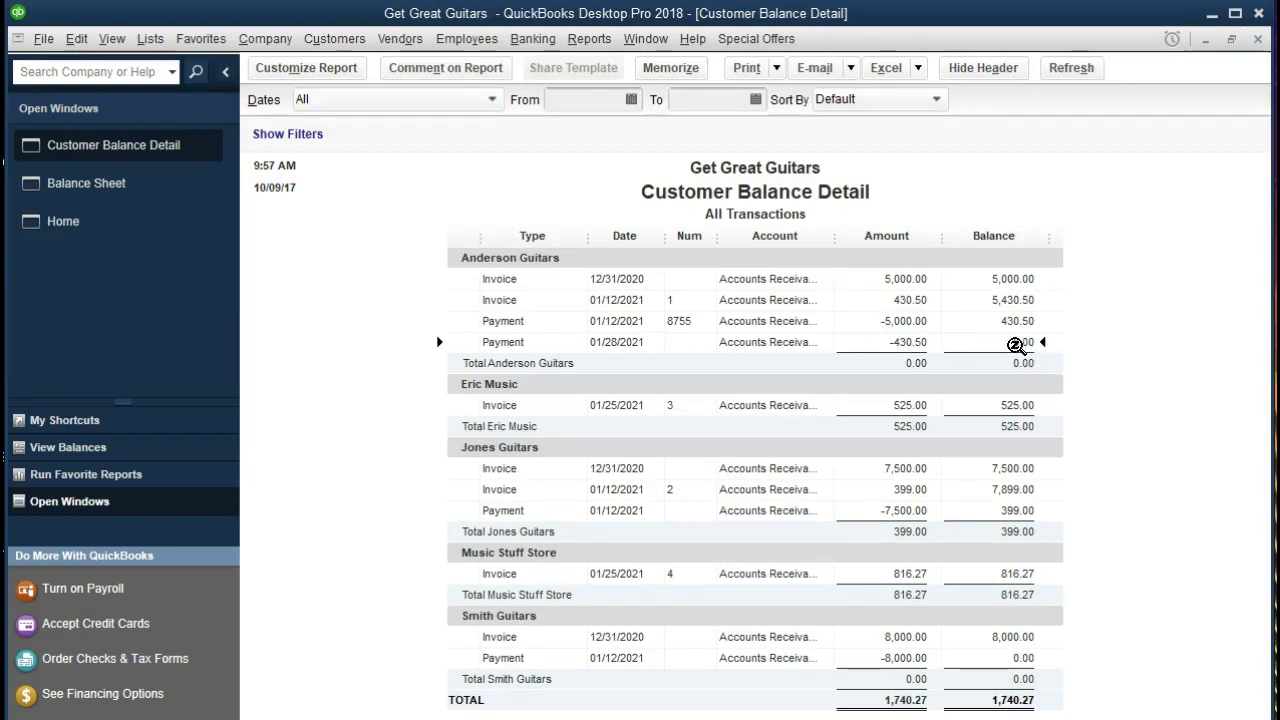
pyautogui.click(918, 300)
pyautogui.click(918, 341)
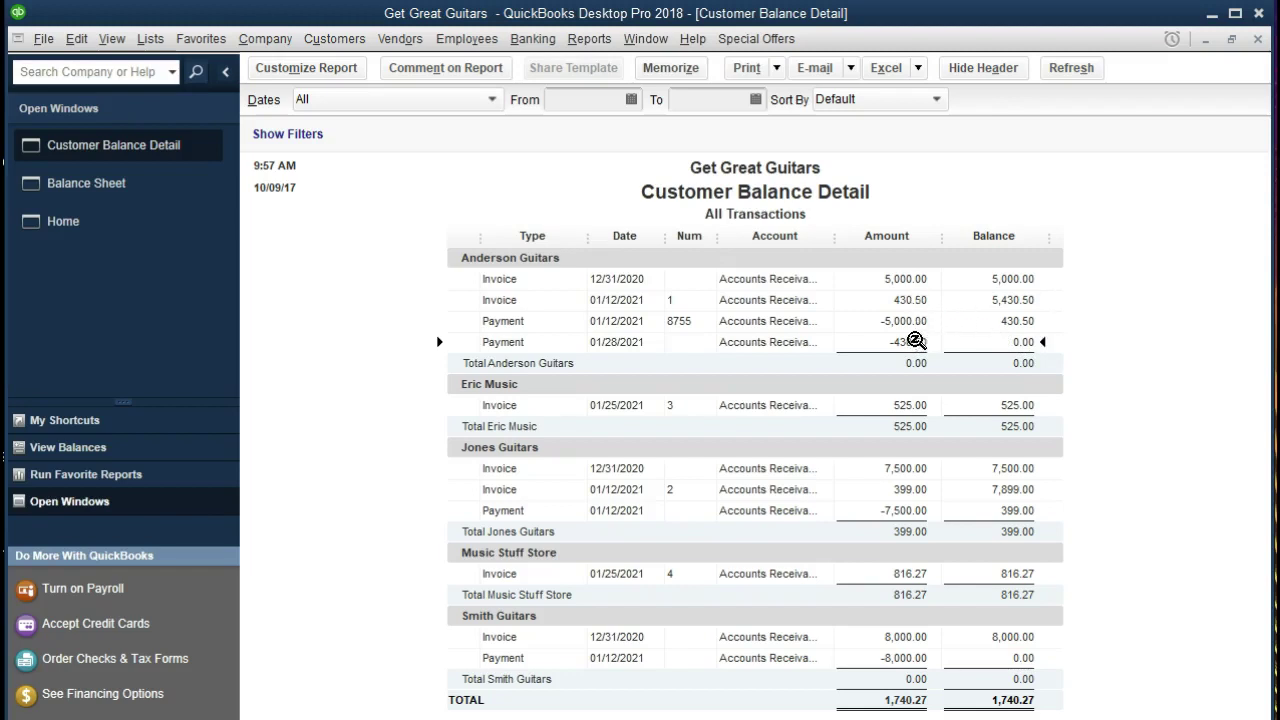
pyautogui.click(910, 300)
pyautogui.click(907, 342)
pyautogui.click(905, 298)
pyautogui.click(905, 341)
pyautogui.click(893, 283)
pyautogui.click(897, 320)
pyautogui.click(902, 344)
pyautogui.doubleClick(910, 341)
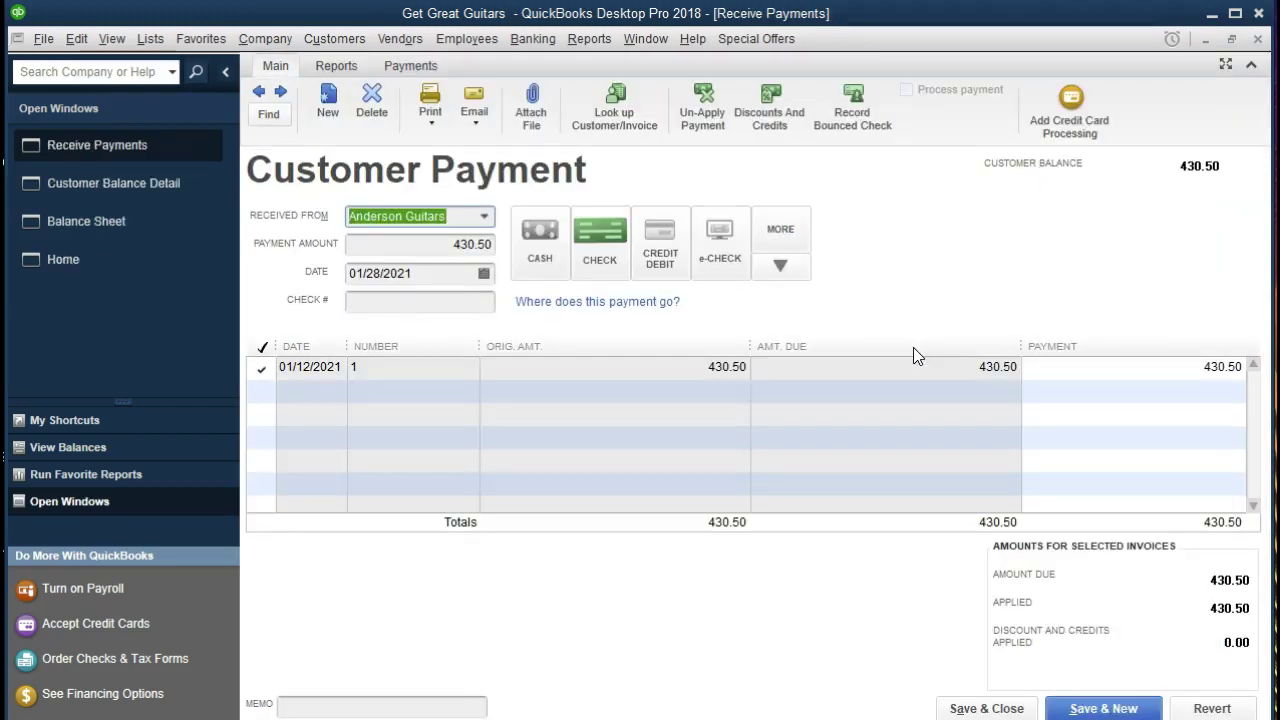
pyautogui.click(1251, 50)
pyautogui.click(1256, 45)
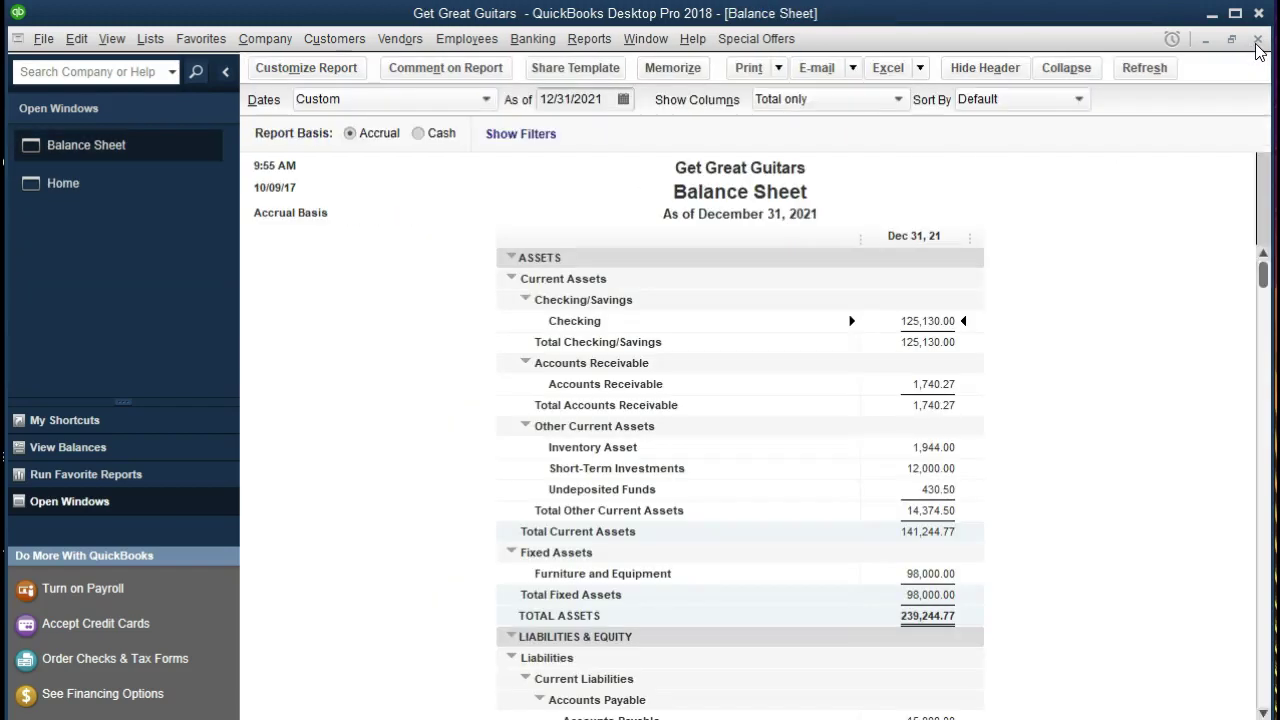
# - Start a new customer payment from the Home page with Eric Music as the paying customer
pyautogui.click(156, 183)
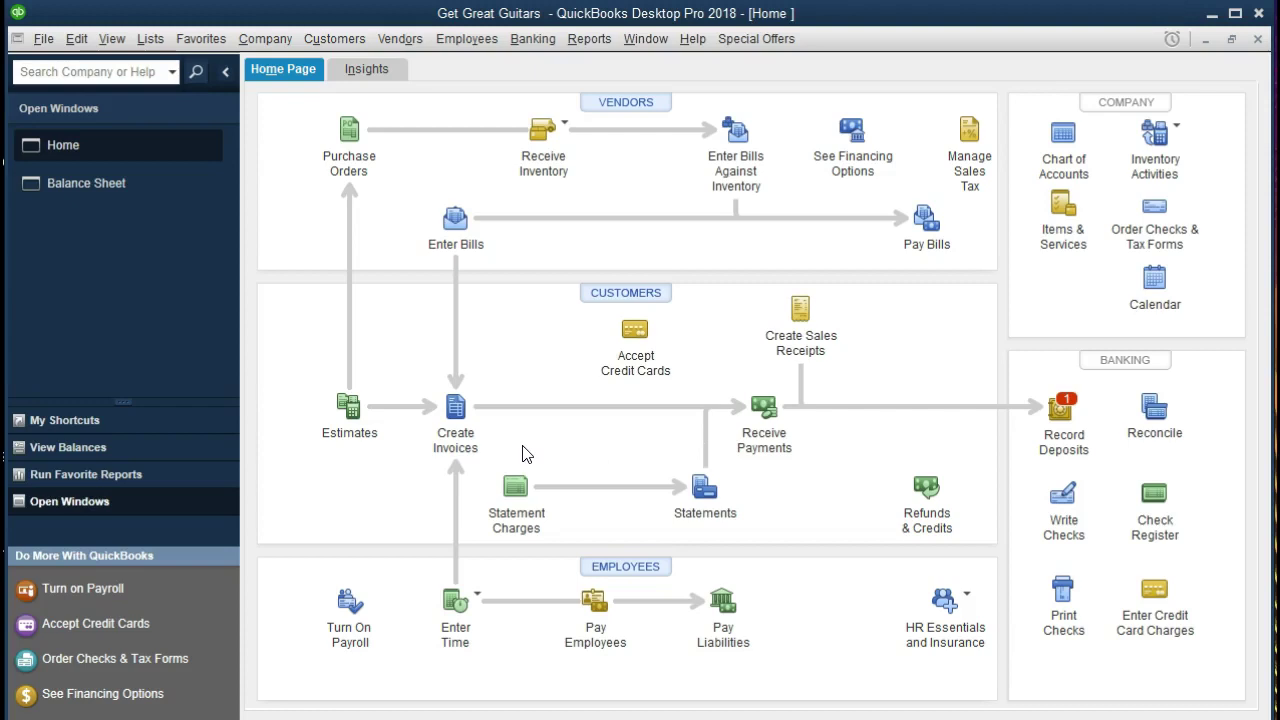
pyautogui.click(763, 408)
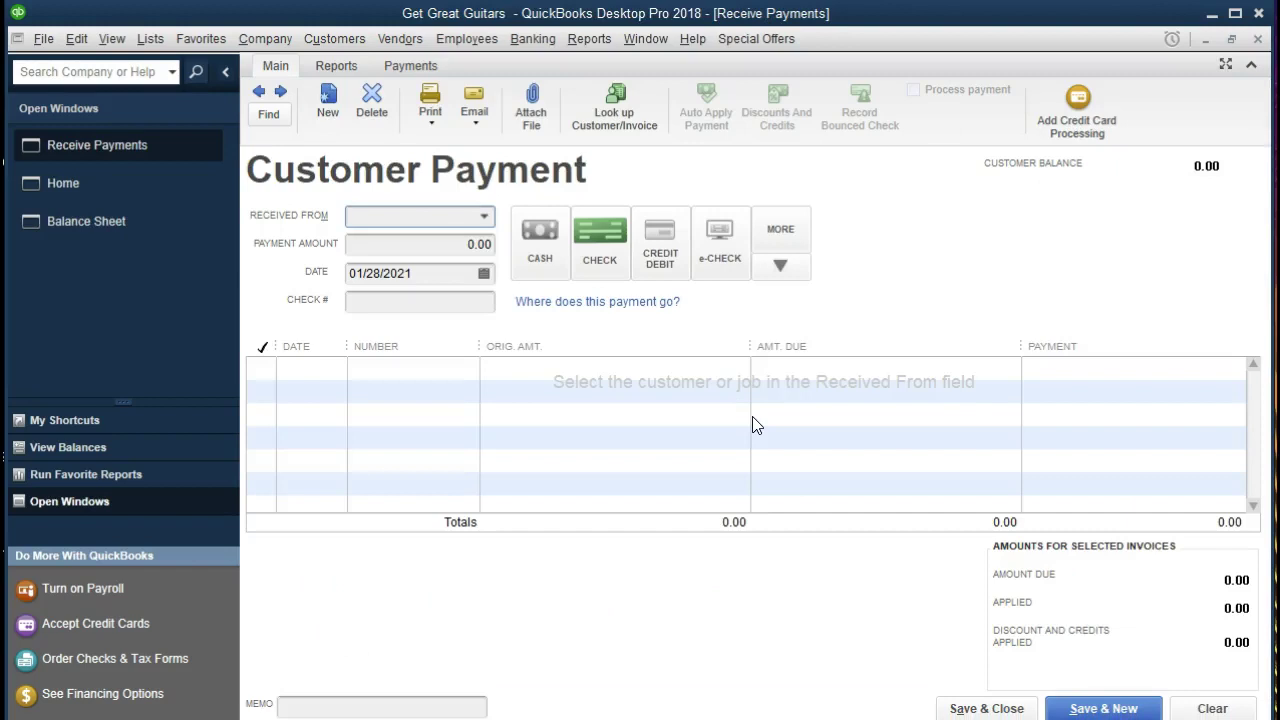
pyautogui.write('Eri')
pyautogui.press('BackSpace')
pyautogui.press('BackSpace')
pyautogui.press('BackSpace')
pyautogui.press('BackSpace')
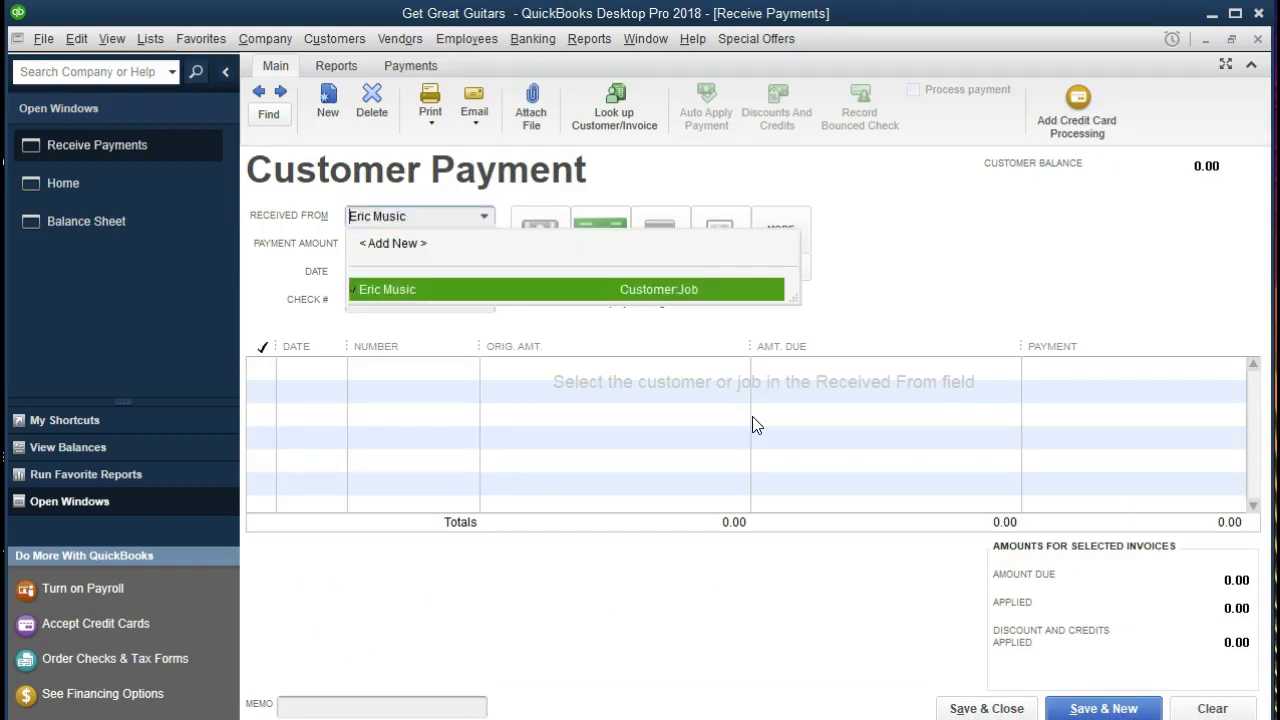
pyautogui.click(484, 215)
pyautogui.click(487, 217)
pyautogui.write('Er')
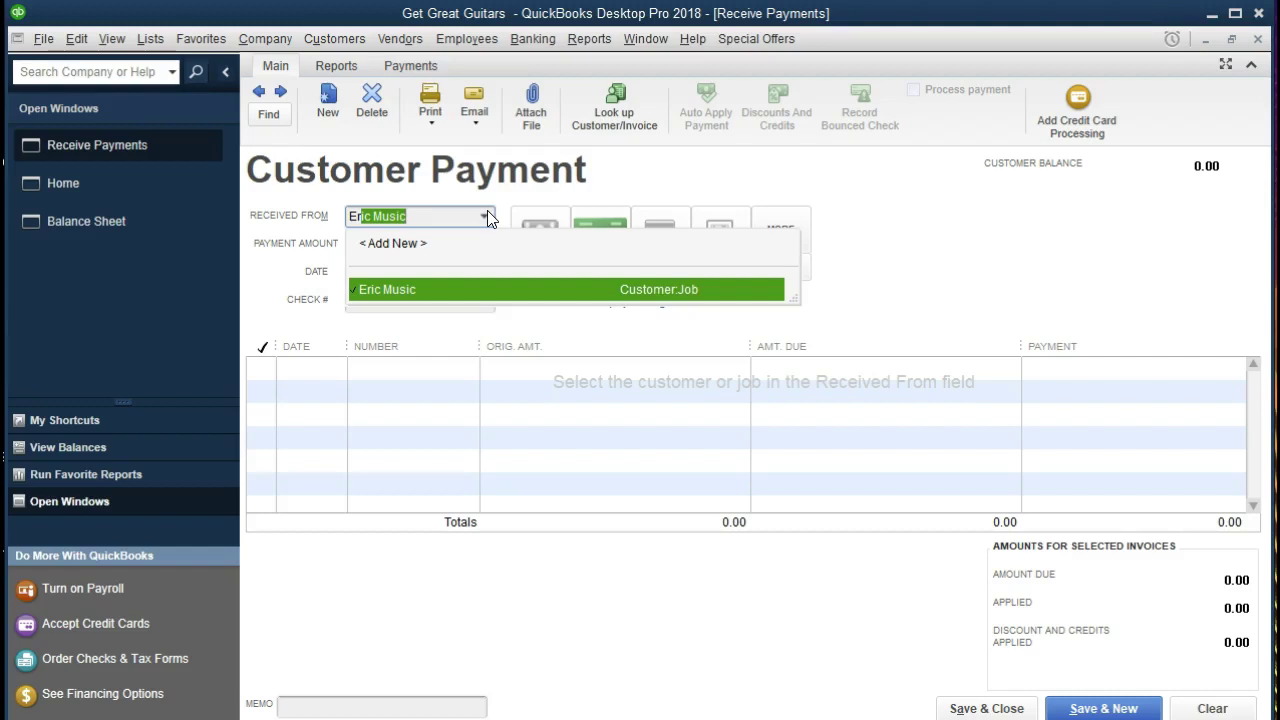
pyautogui.press('Tab')
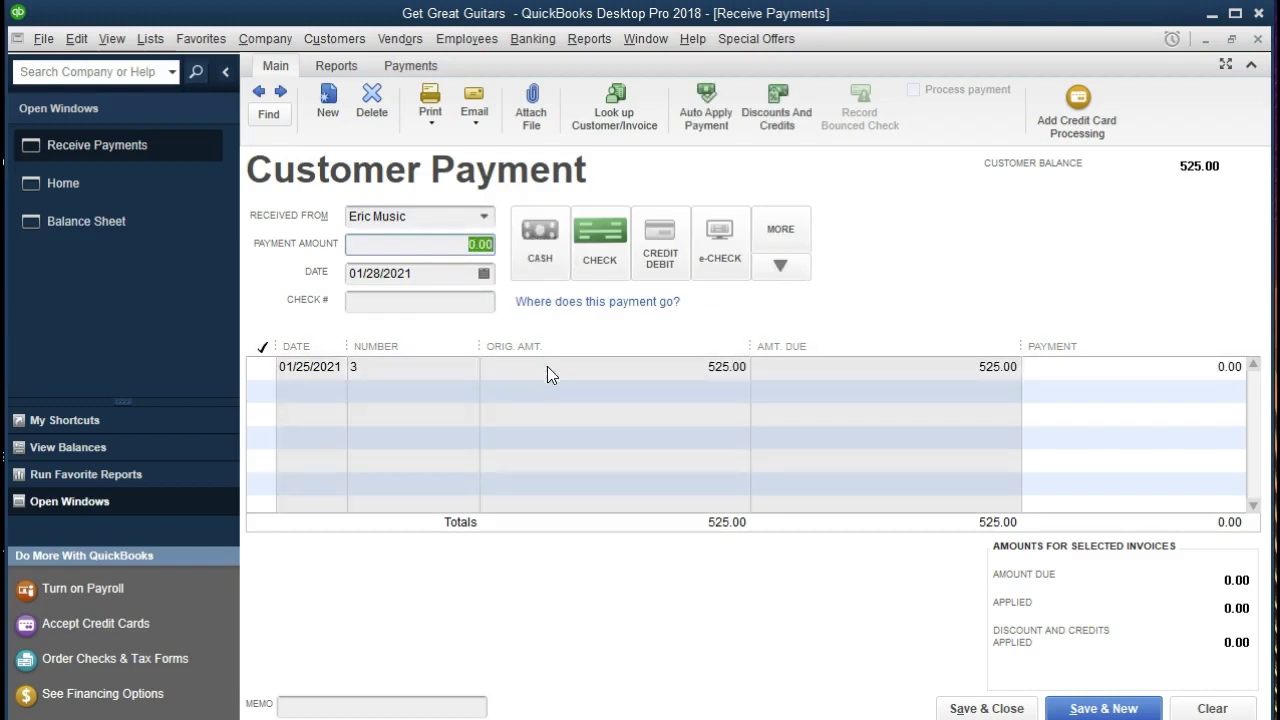
# - Apply a 525.00 check payment dated 01/28/2021 to invoice 3, keeping automatic payment calculation on, and save and close it
pyautogui.click(262, 367)
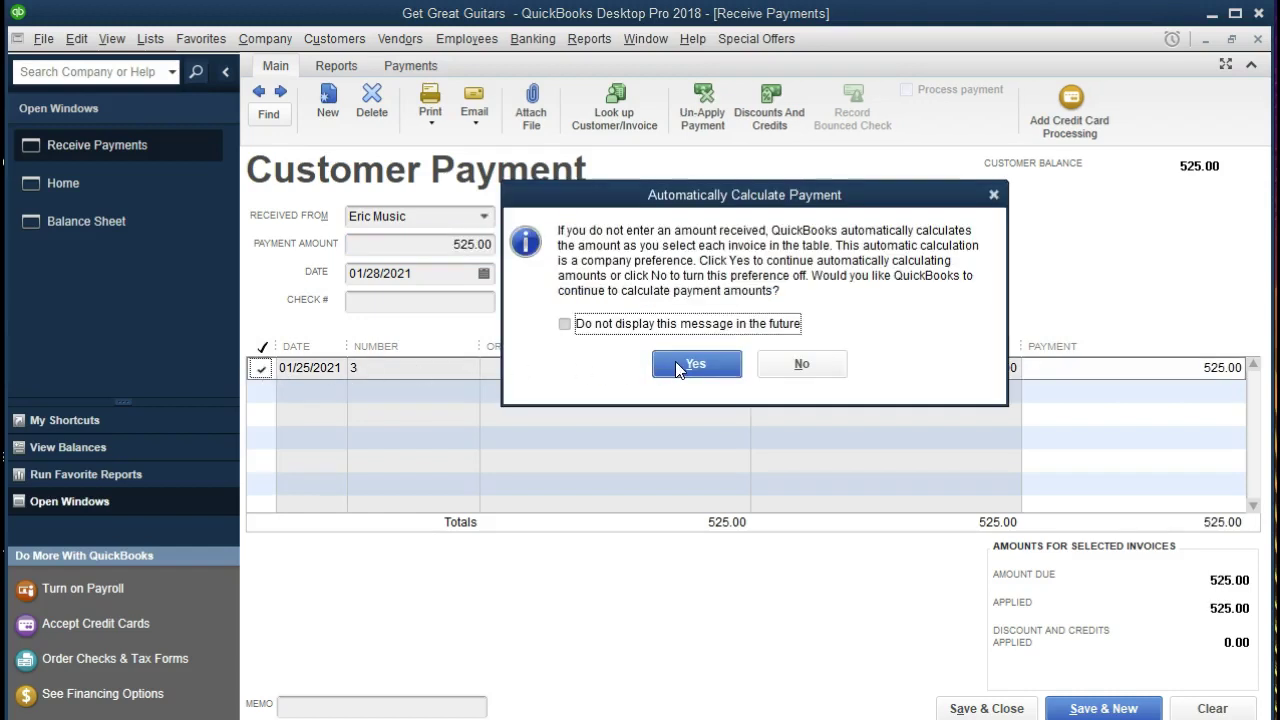
pyautogui.click(677, 366)
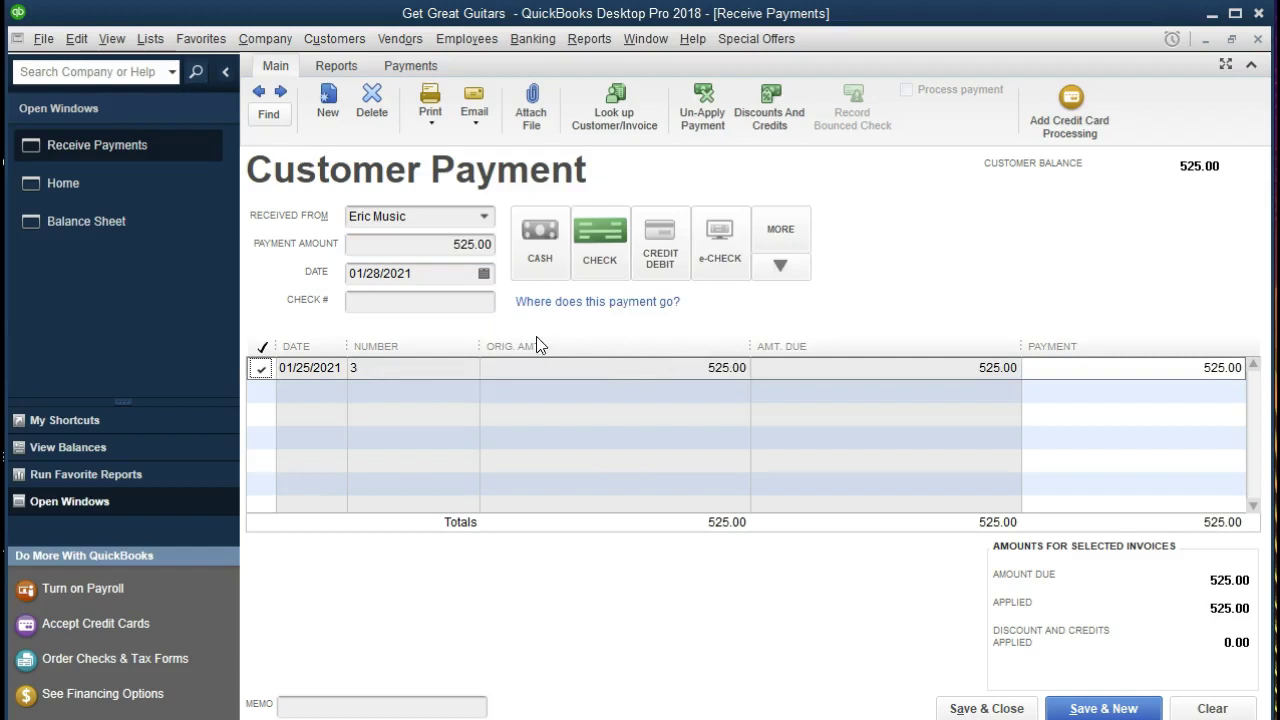
pyautogui.click(444, 274)
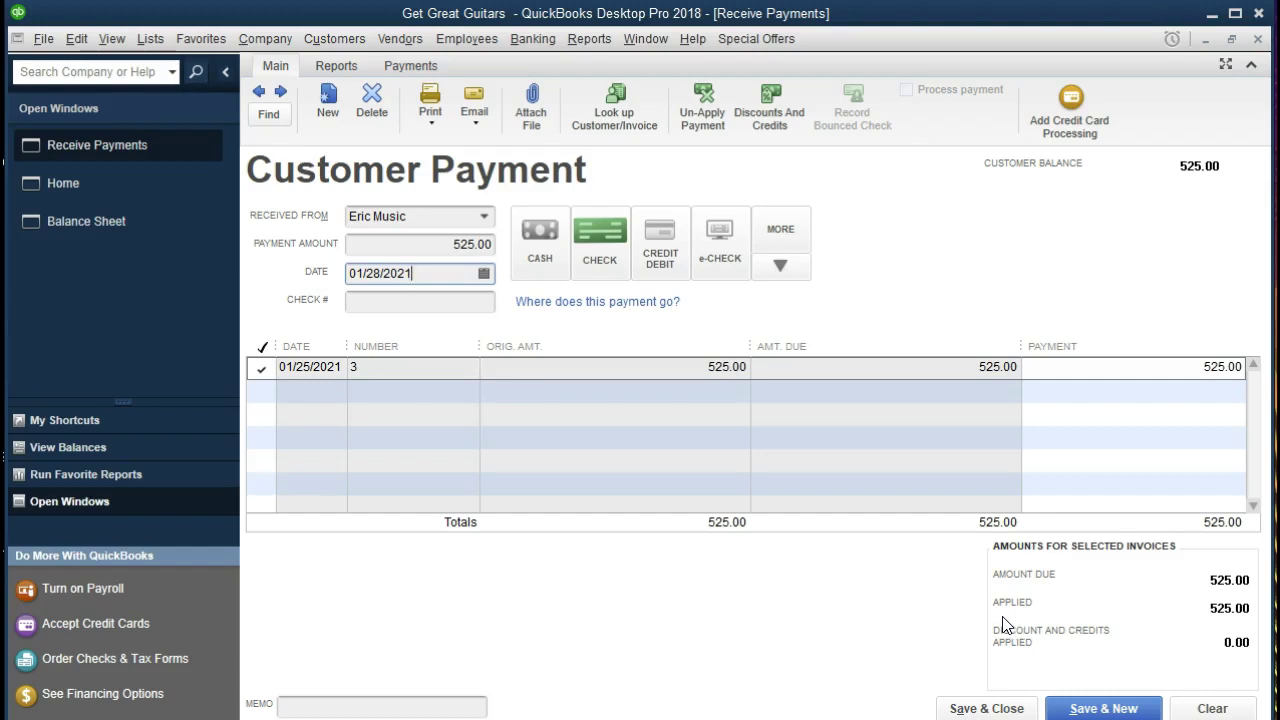
pyautogui.click(979, 710)
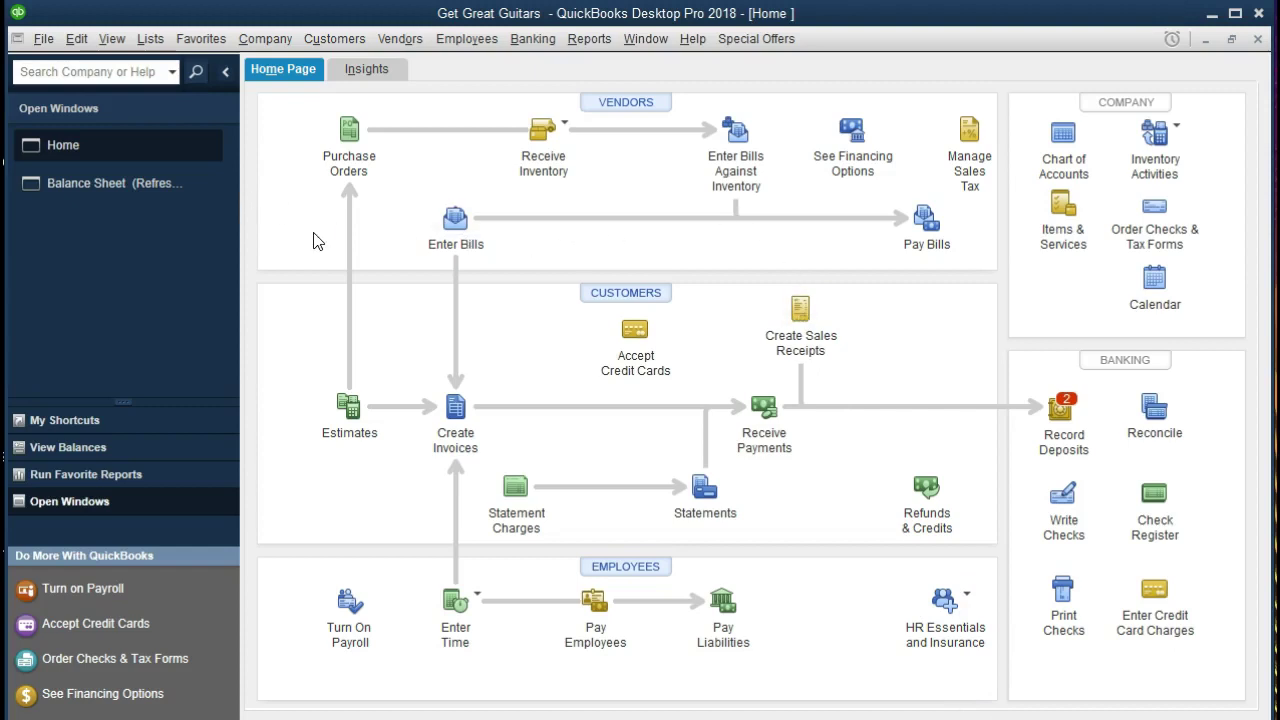
# - Examine the Balance Sheet's Accounts Receivable transactions and the 01/28/2021 Eric Music payment behind them, then return to the Balance Sheet
pyautogui.click(126, 189)
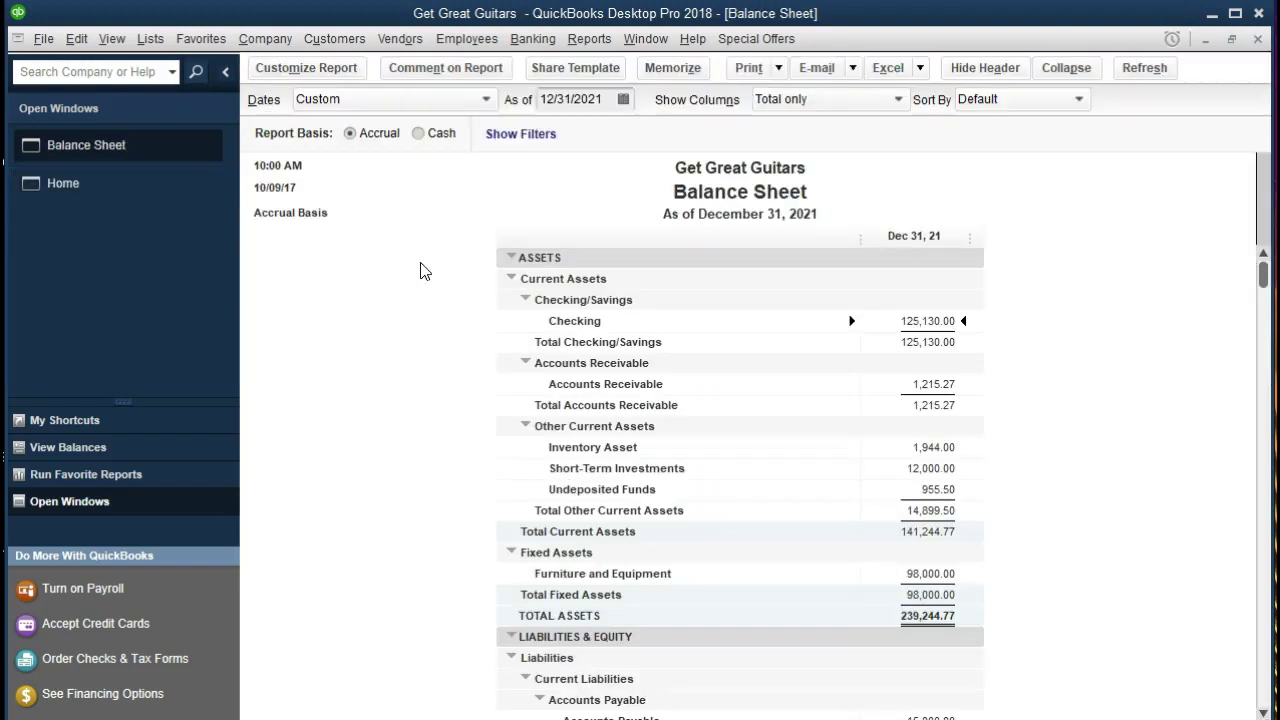
pyautogui.doubleClick(937, 383)
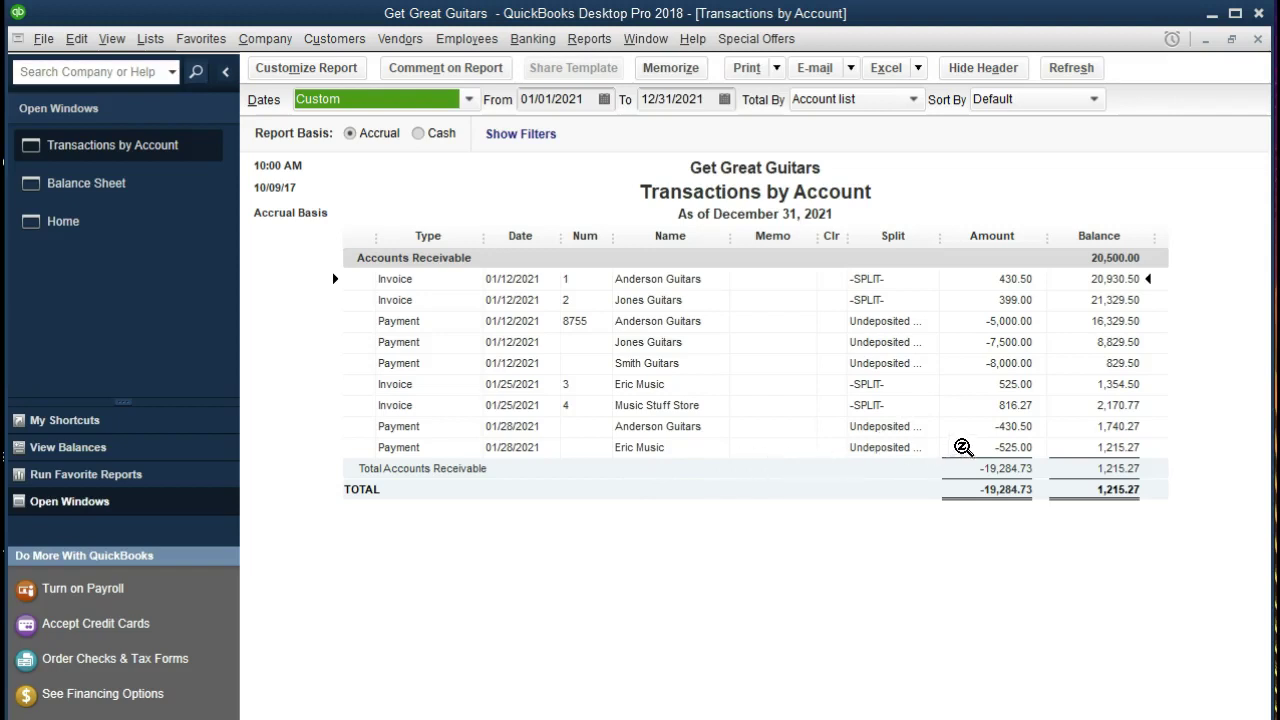
pyautogui.doubleClick(1007, 446)
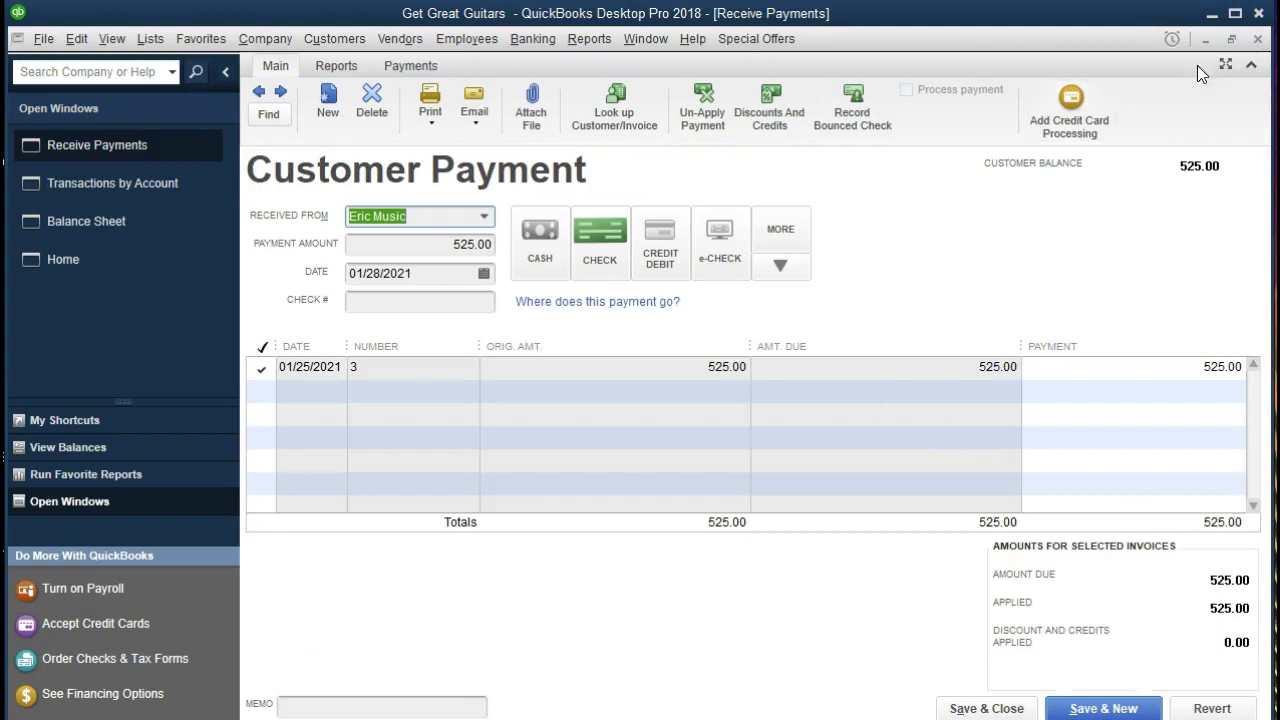
pyautogui.click(1257, 39)
pyautogui.click(1257, 40)
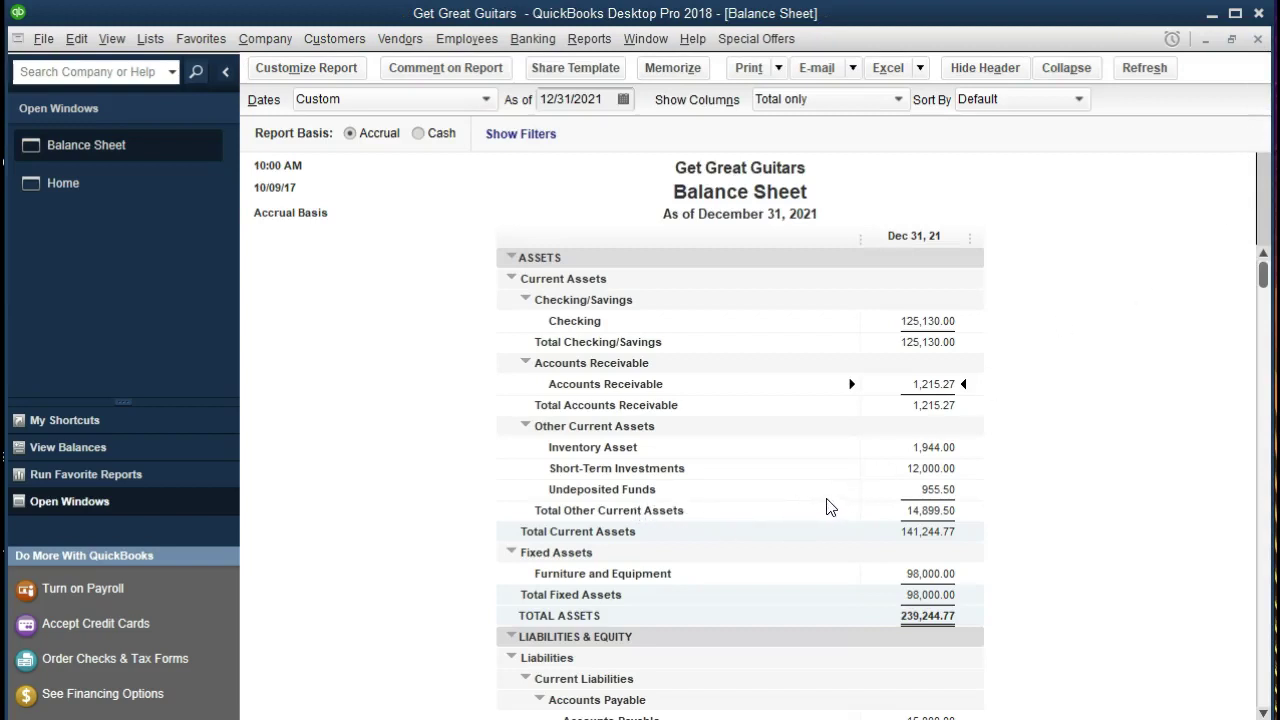
# - Examine the Undeposited Funds transactions and the source of the 01/28/2021 Eric Music payment, then return to the Balance Sheet
pyautogui.click(935, 490)
pyautogui.doubleClick(934, 490)
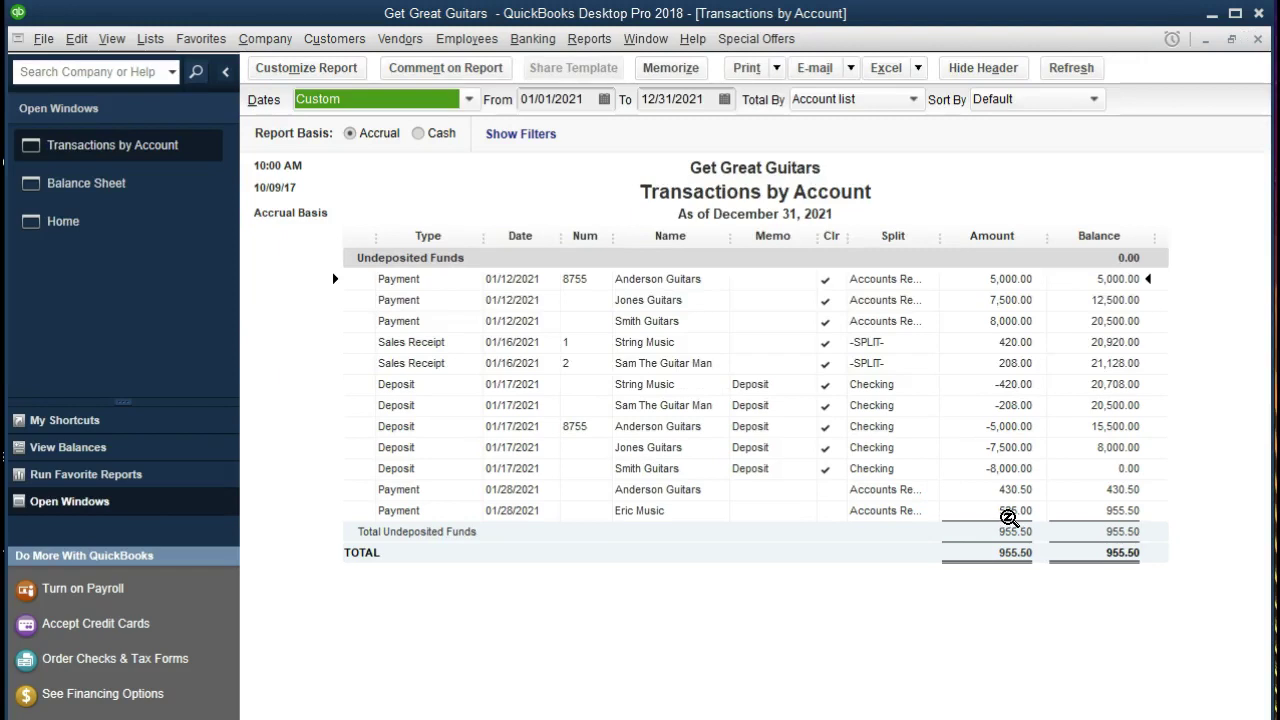
pyautogui.doubleClick(1024, 511)
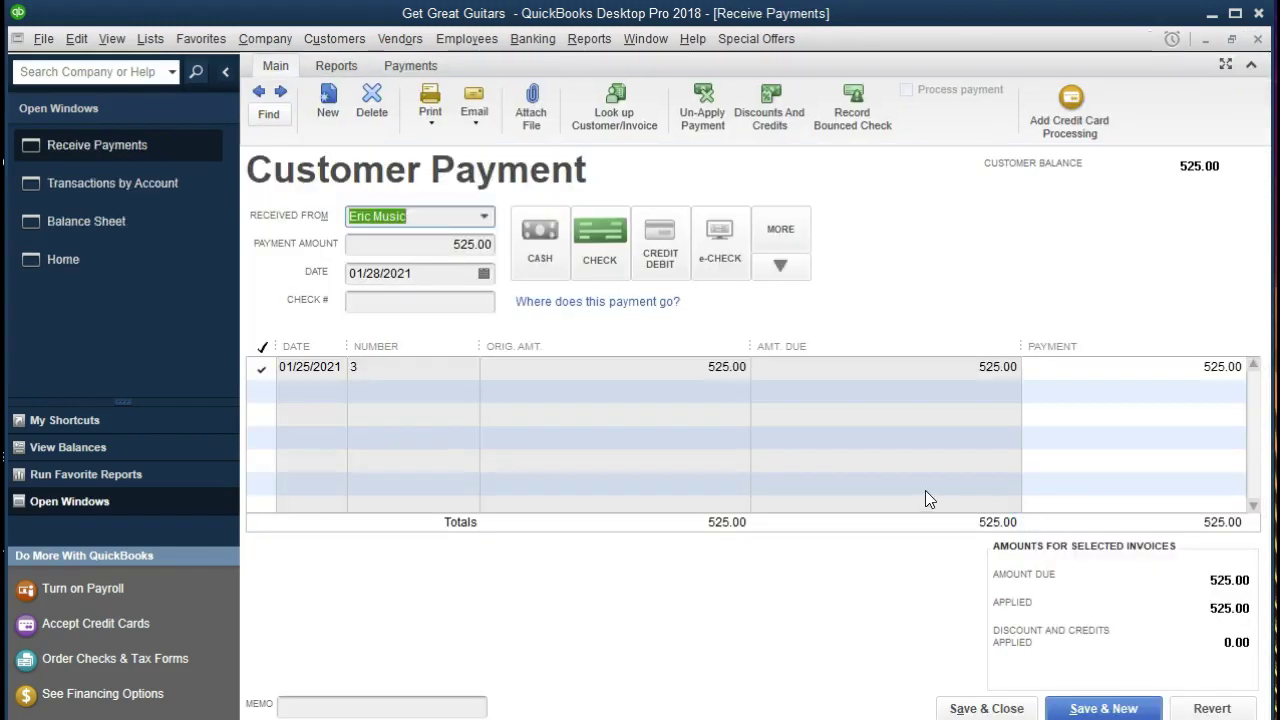
pyautogui.click(1259, 40)
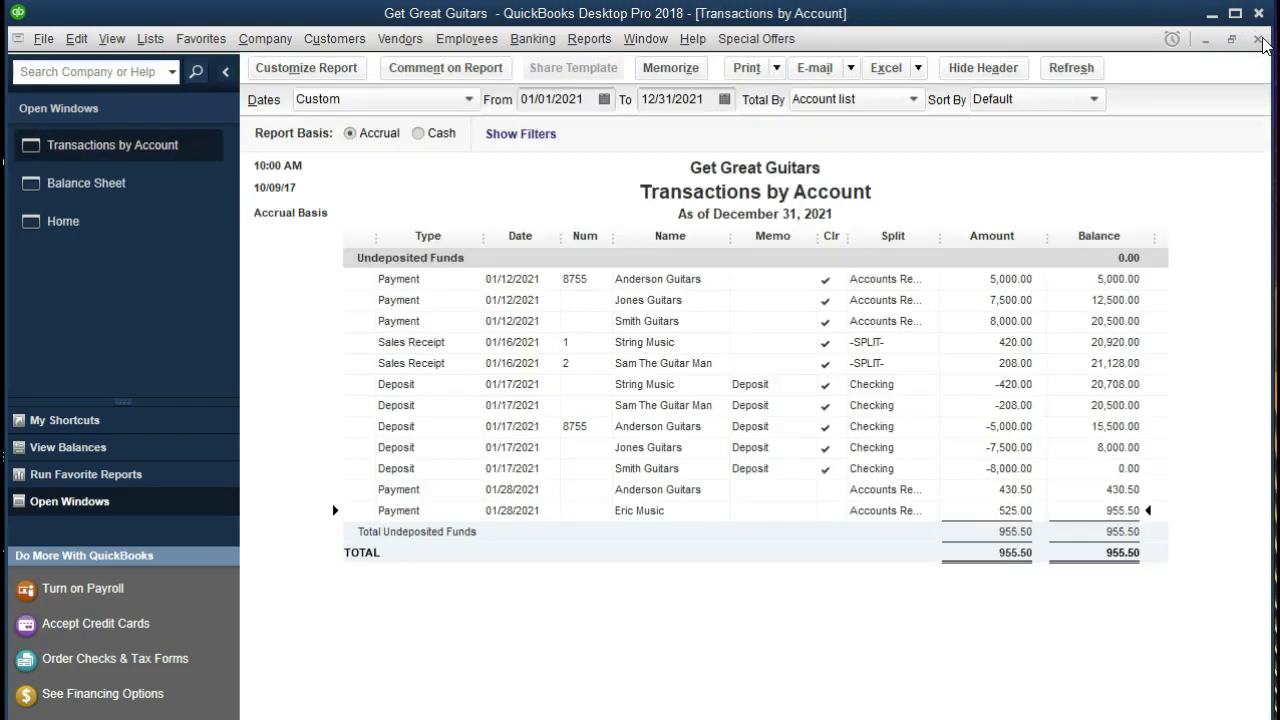
pyautogui.click(1259, 40)
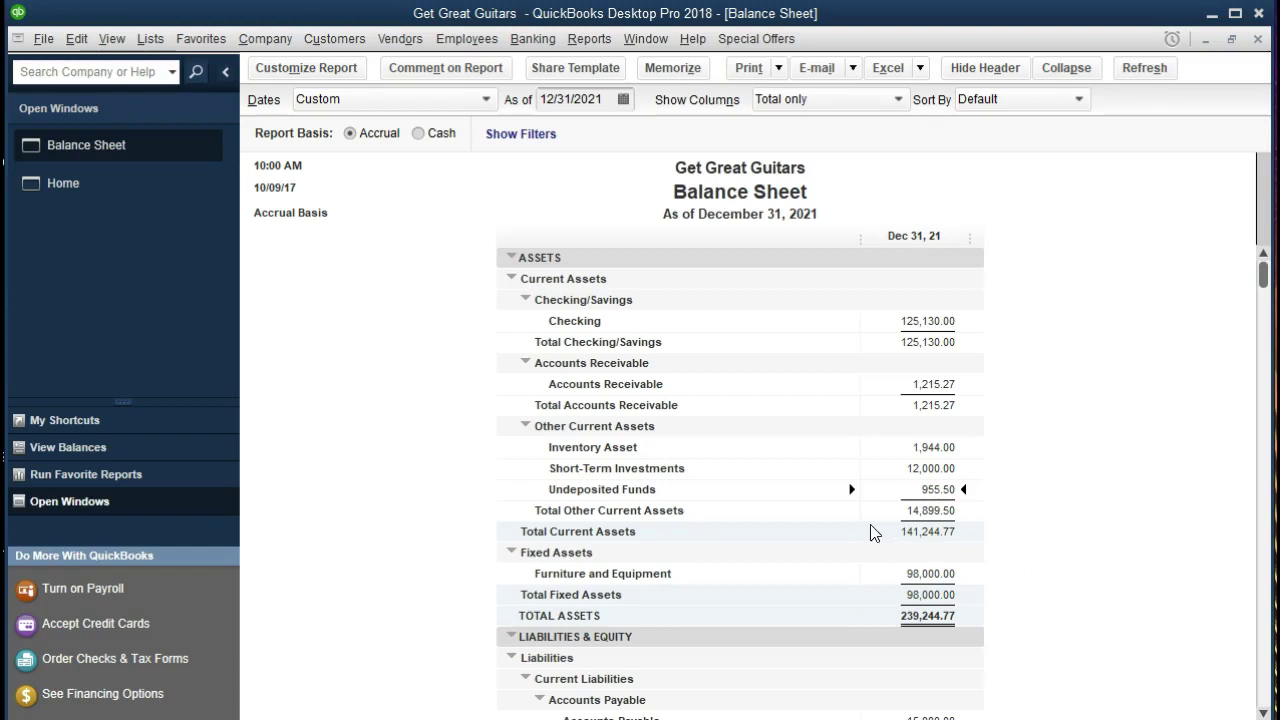
# - Start a bank deposit from the Home page and add both the Anderson Guitars and Eric Music payments to it
pyautogui.click(73, 186)
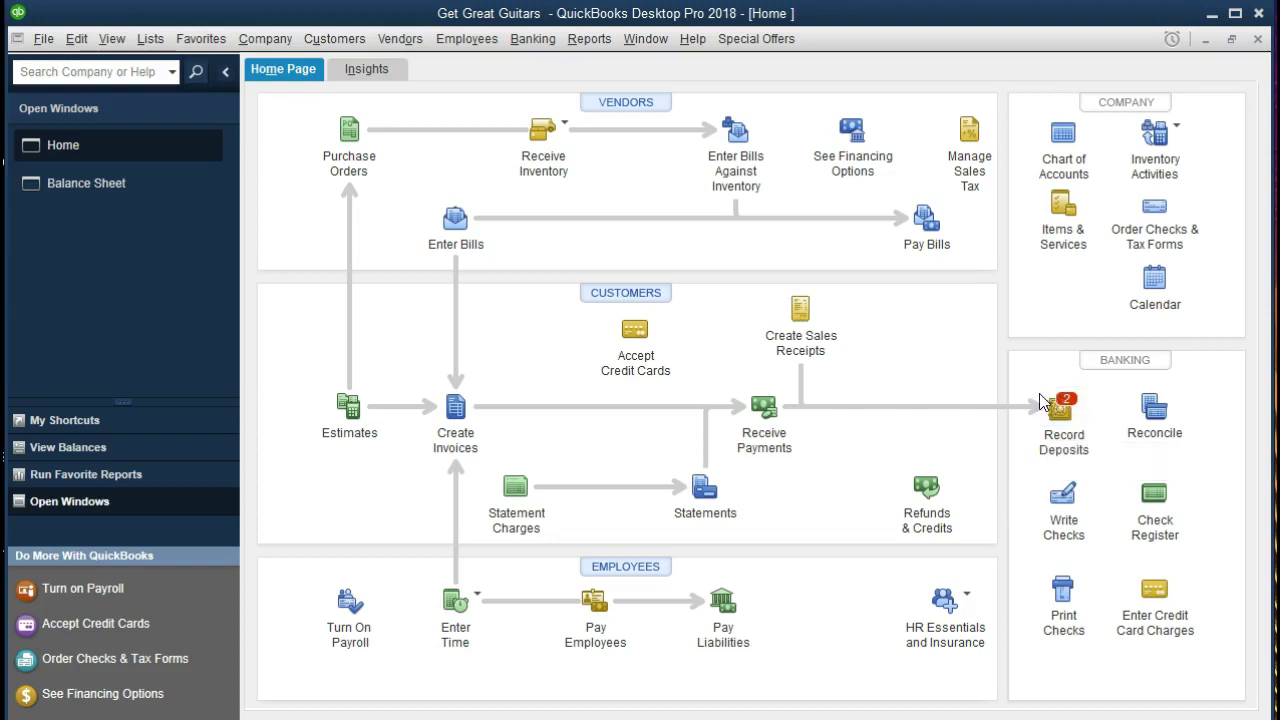
pyautogui.click(1066, 410)
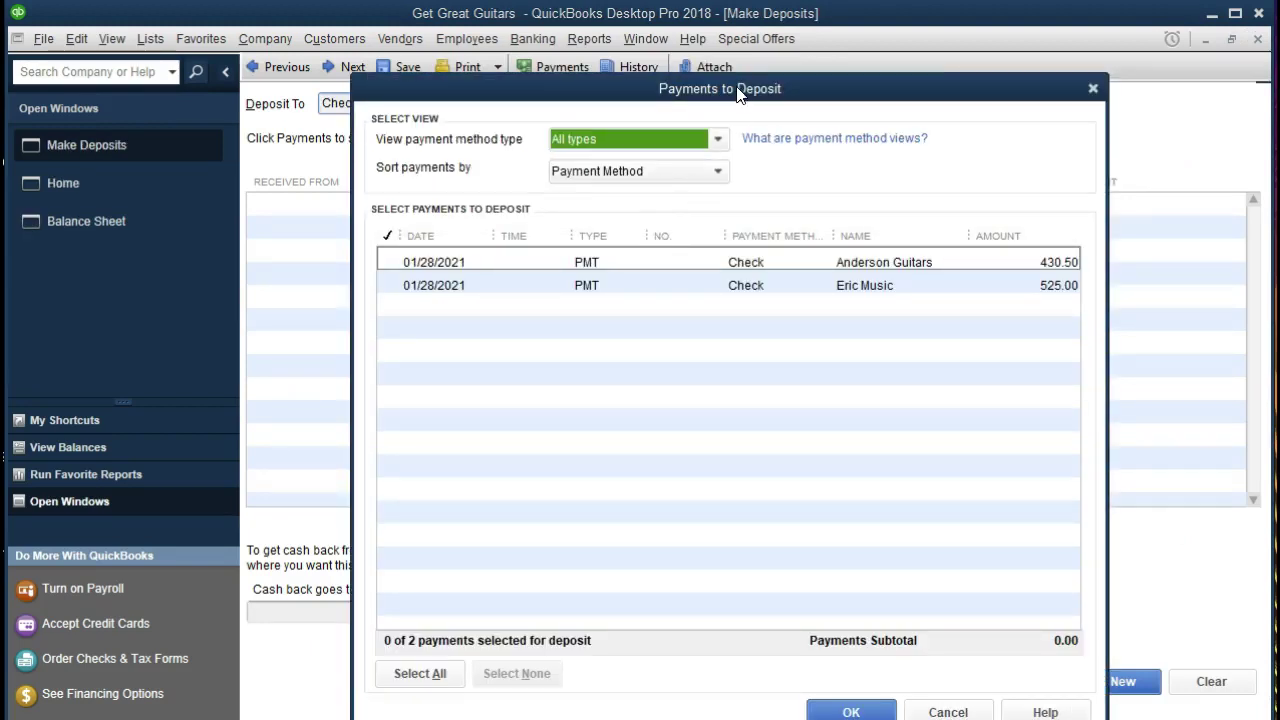
pyautogui.moveTo(738, 92); pyautogui.dragTo(638, 490)
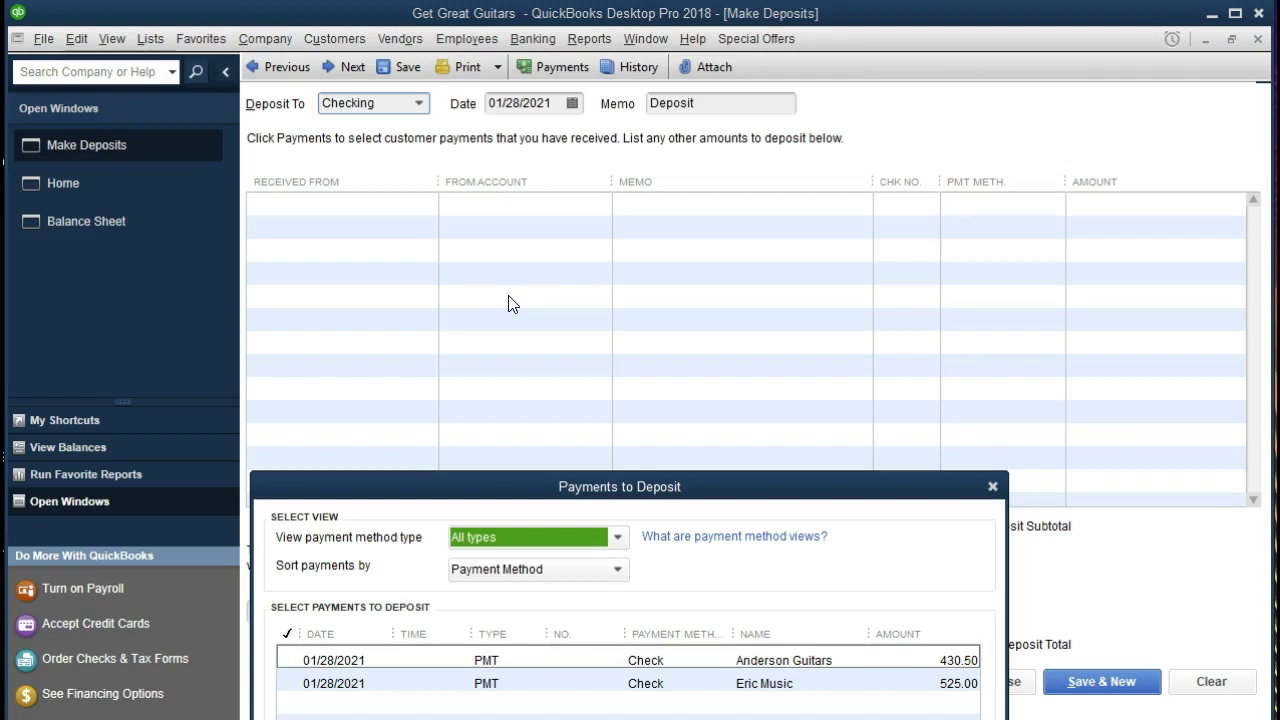
pyautogui.moveTo(705, 487); pyautogui.dragTo(779, 119)
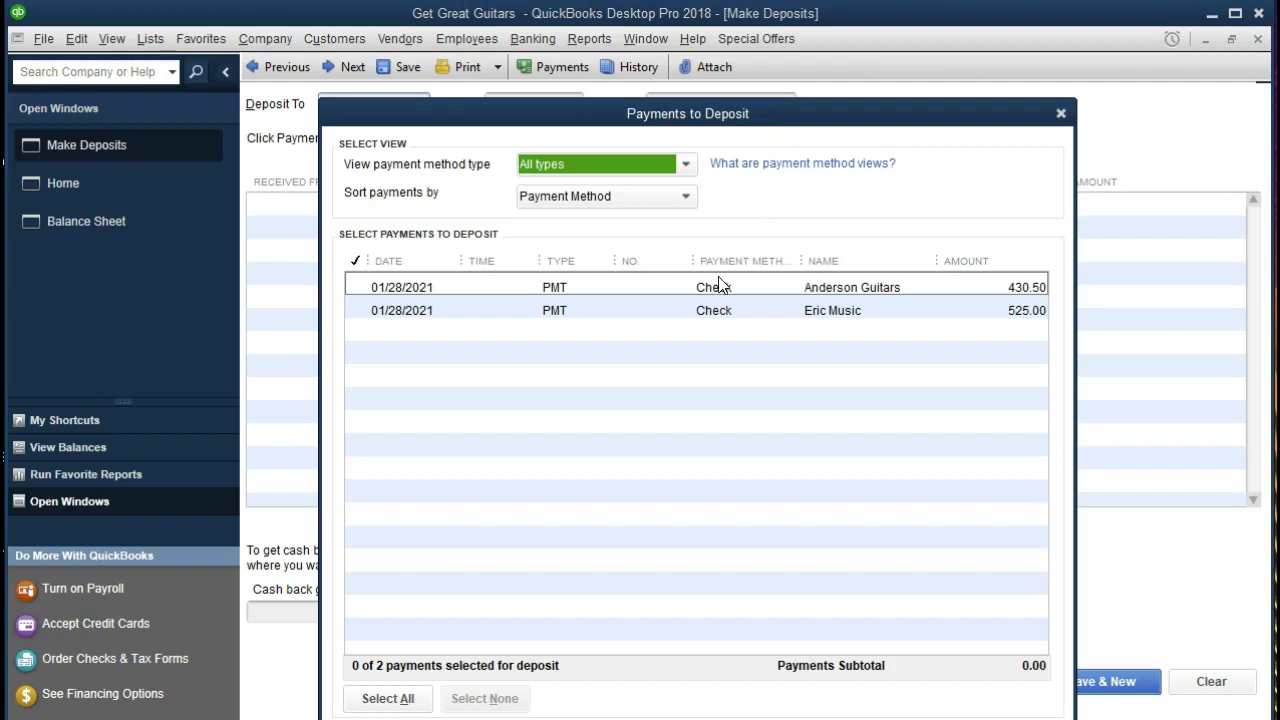
pyautogui.click(356, 287)
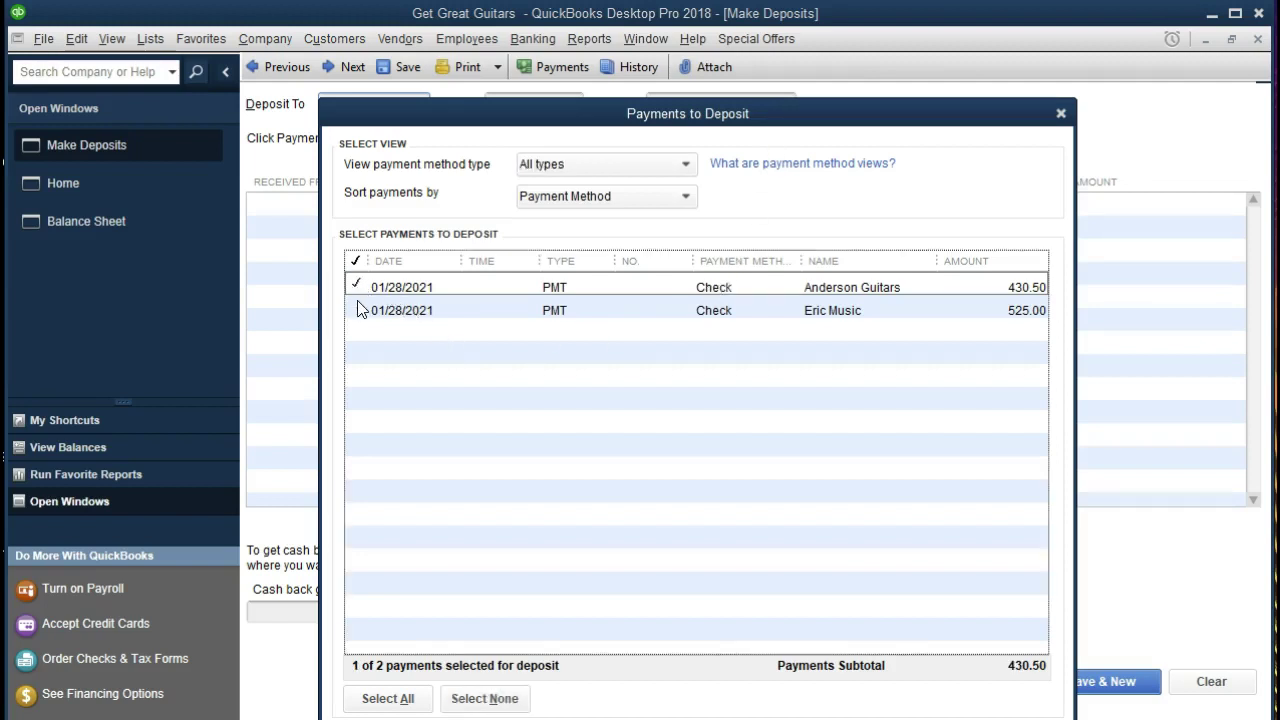
pyautogui.click(357, 310)
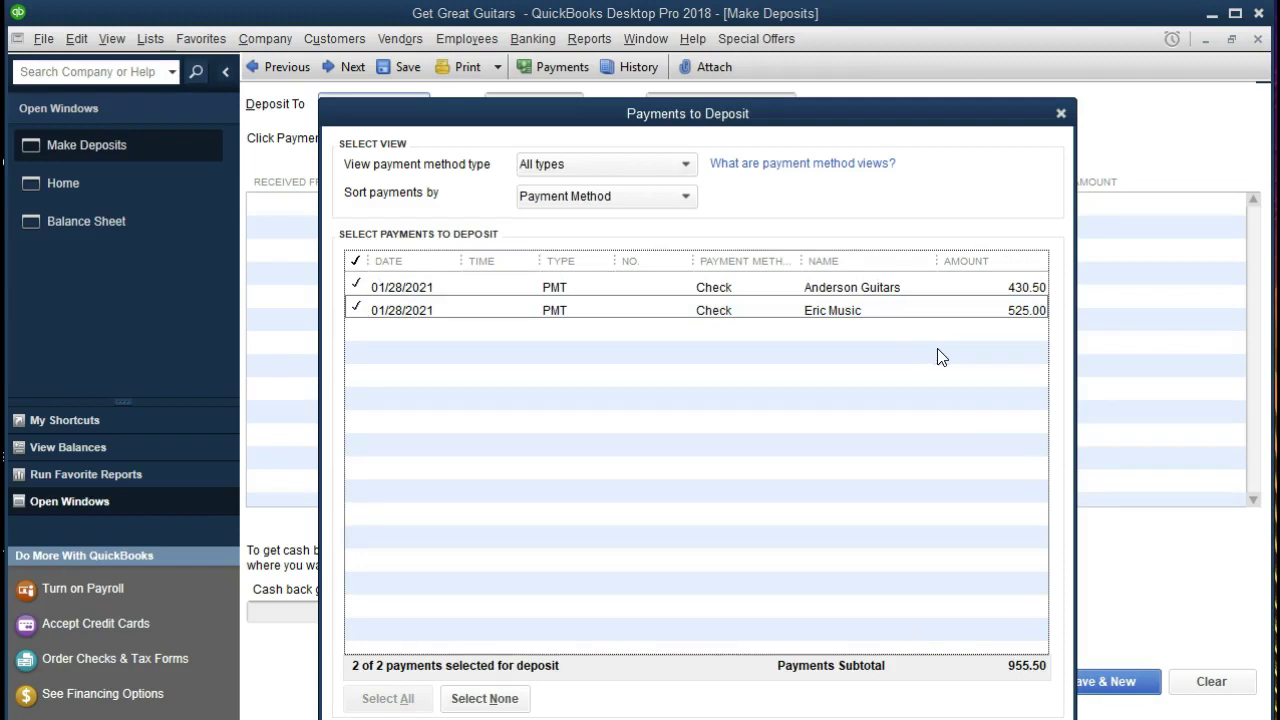
pyautogui.moveTo(871, 122); pyautogui.dragTo(874, 71)
pyautogui.click(822, 686)
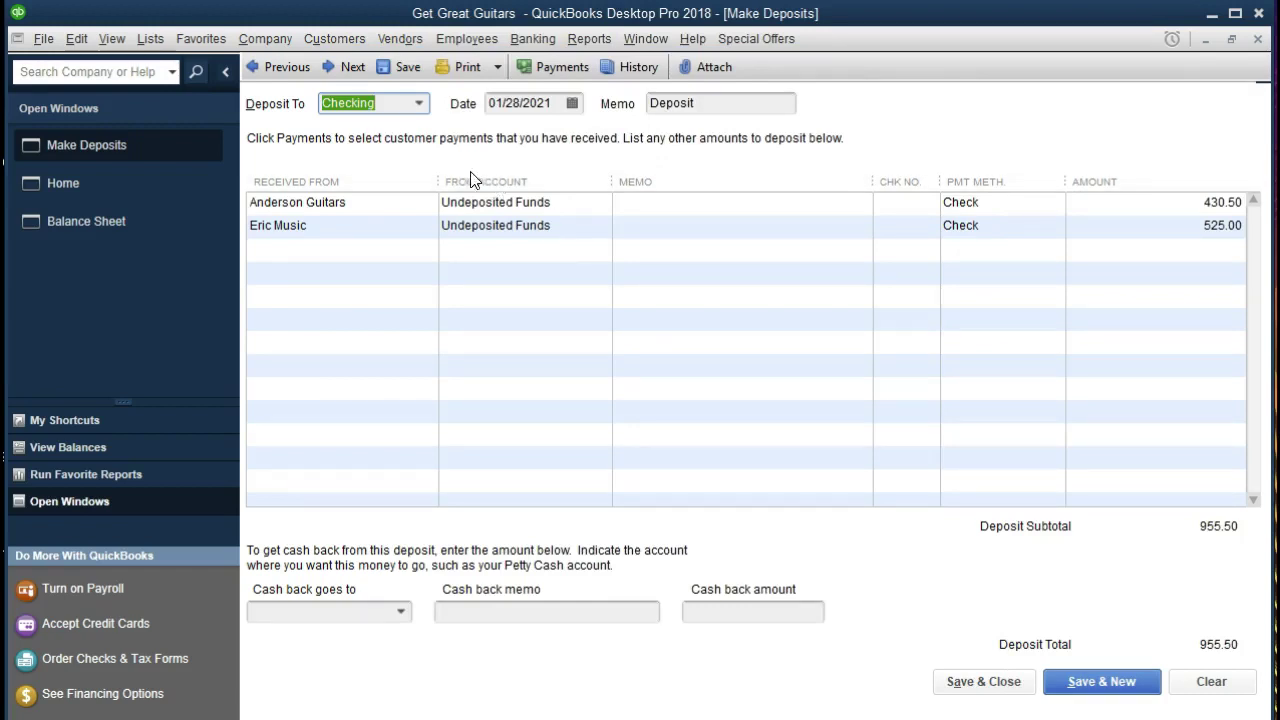
# - Keep Checking as the deposit account, 01/28/2021 as the date and Deposit as the memo, and save and close the deposit
pyautogui.click(418, 103)
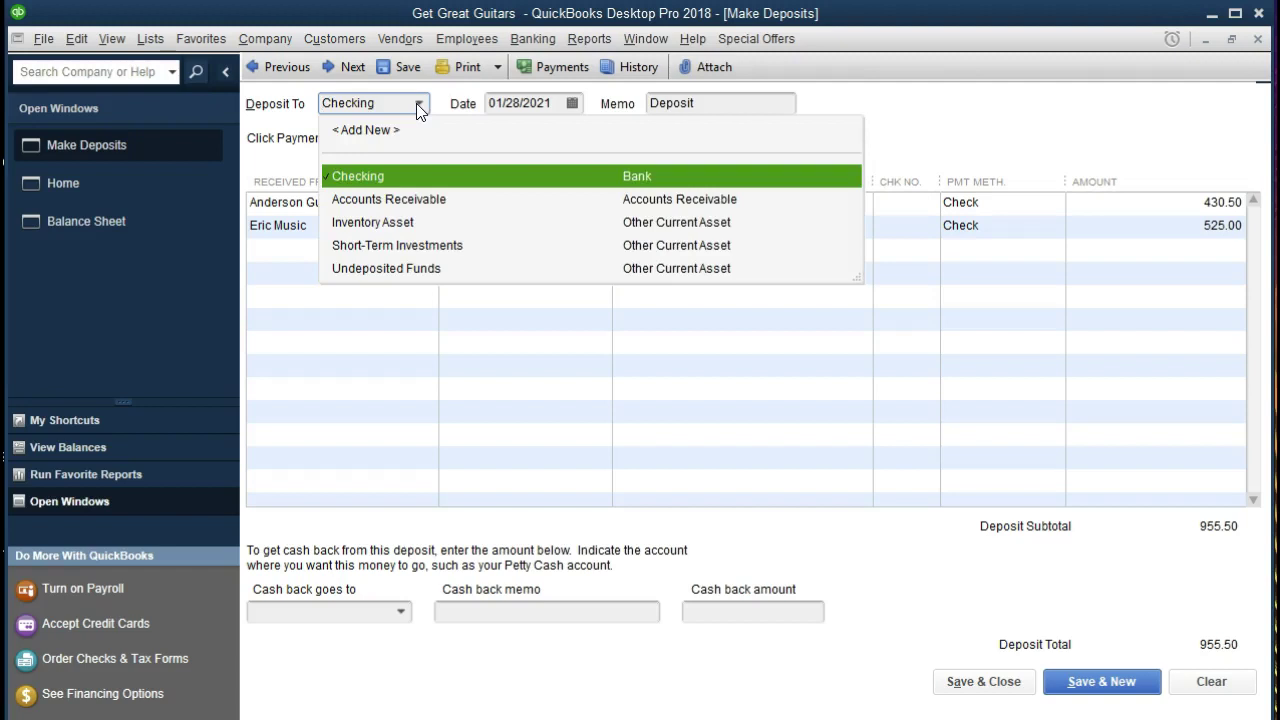
pyautogui.click(418, 103)
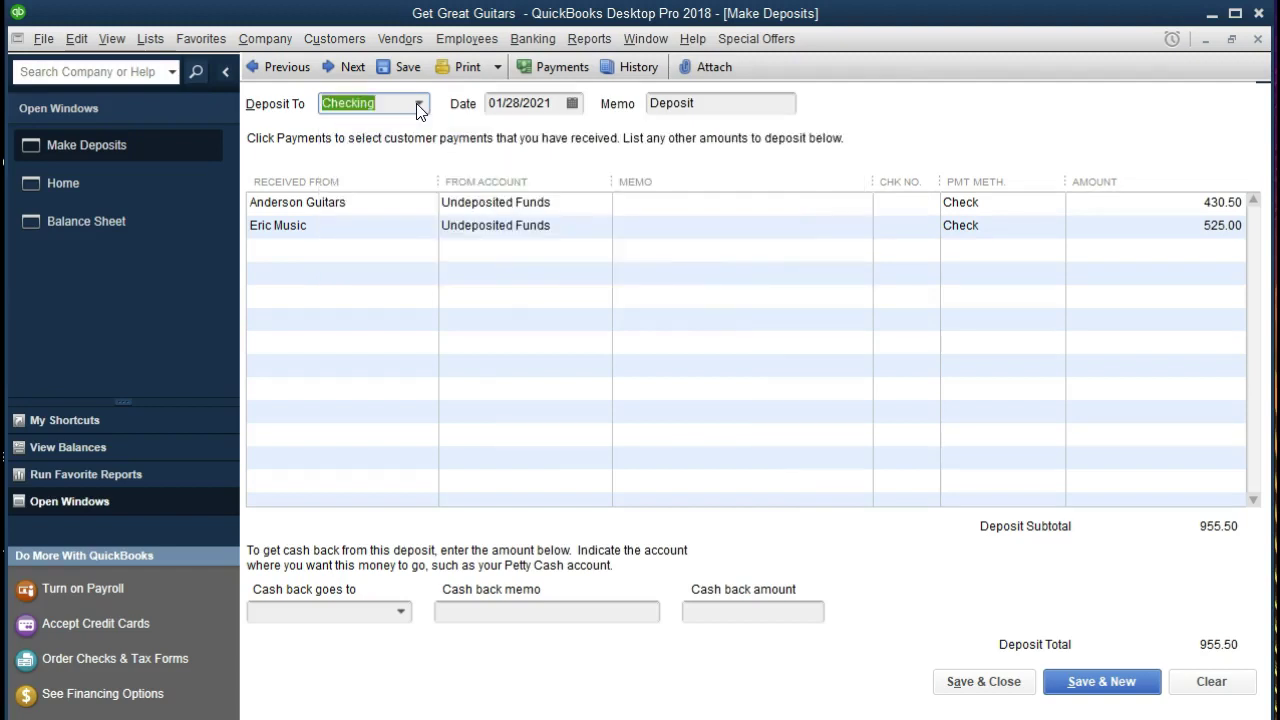
pyautogui.press('Tab')
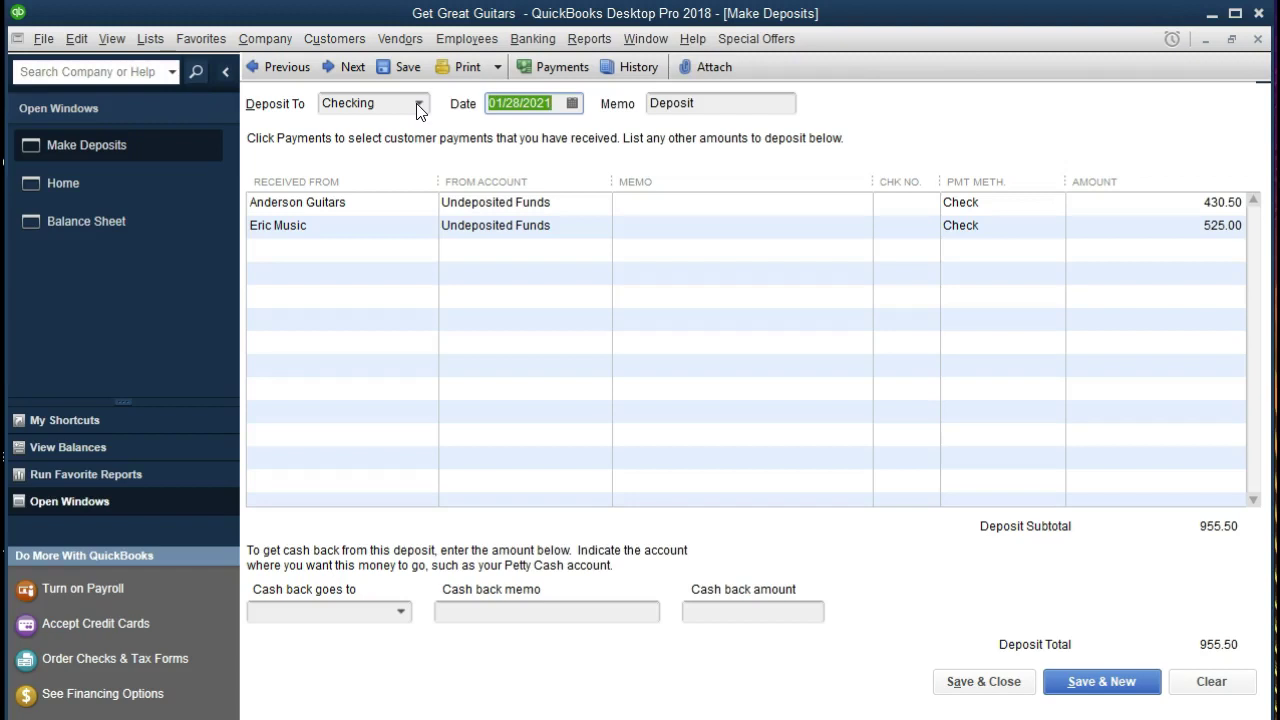
pyautogui.press('Tab')
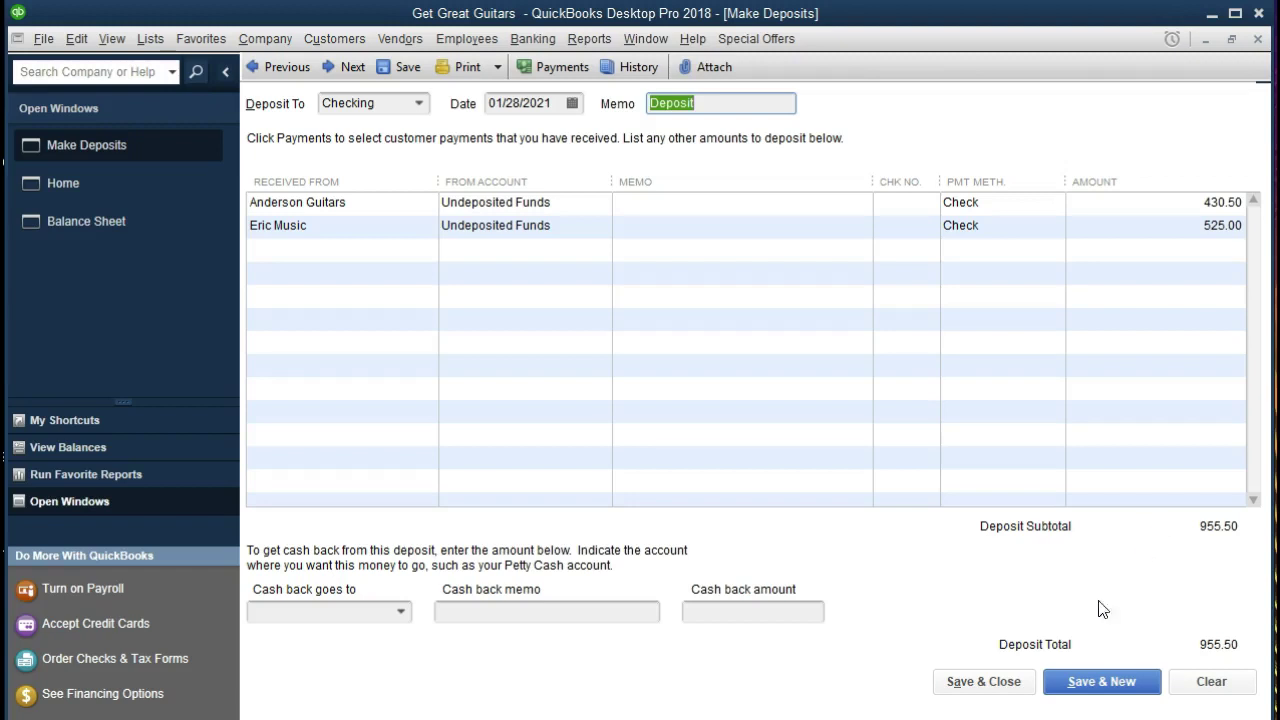
pyautogui.click(984, 682)
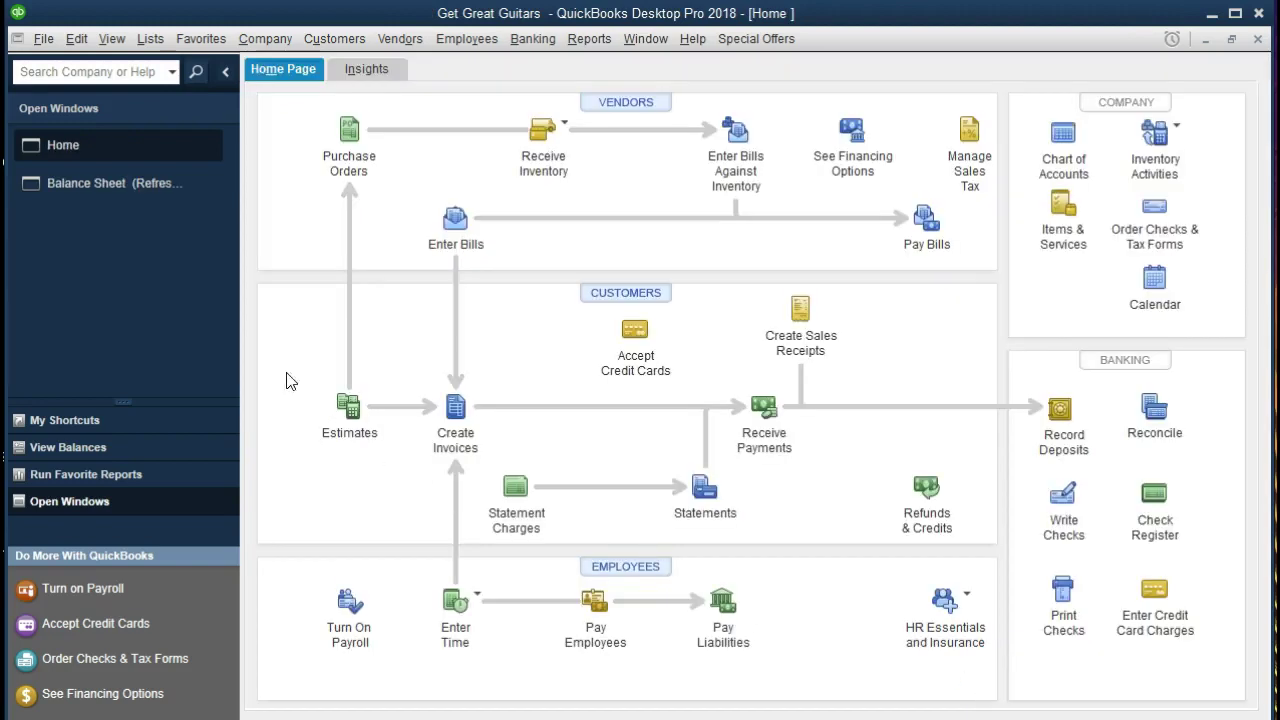
# - Examine the Balance Sheet's Checking transactions and the 01/28/2021 deposit behind them, then return to the Balance Sheet
pyautogui.click(119, 190)
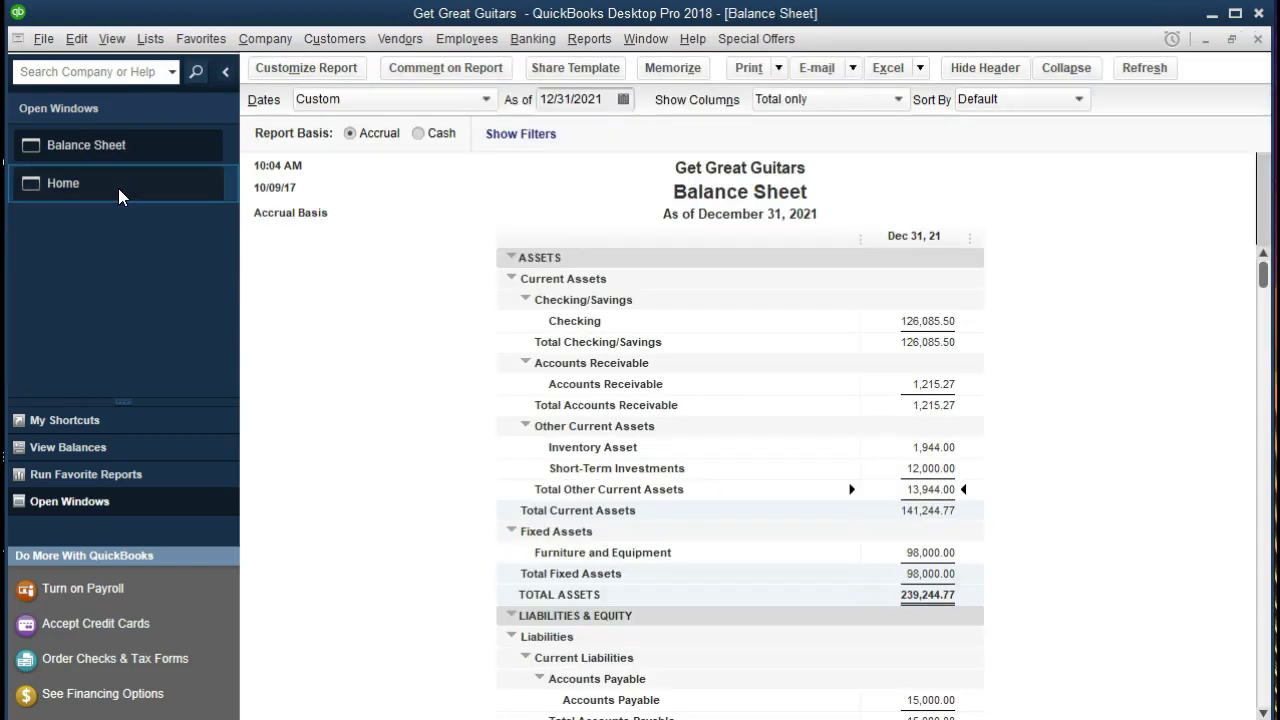
pyautogui.doubleClick(932, 321)
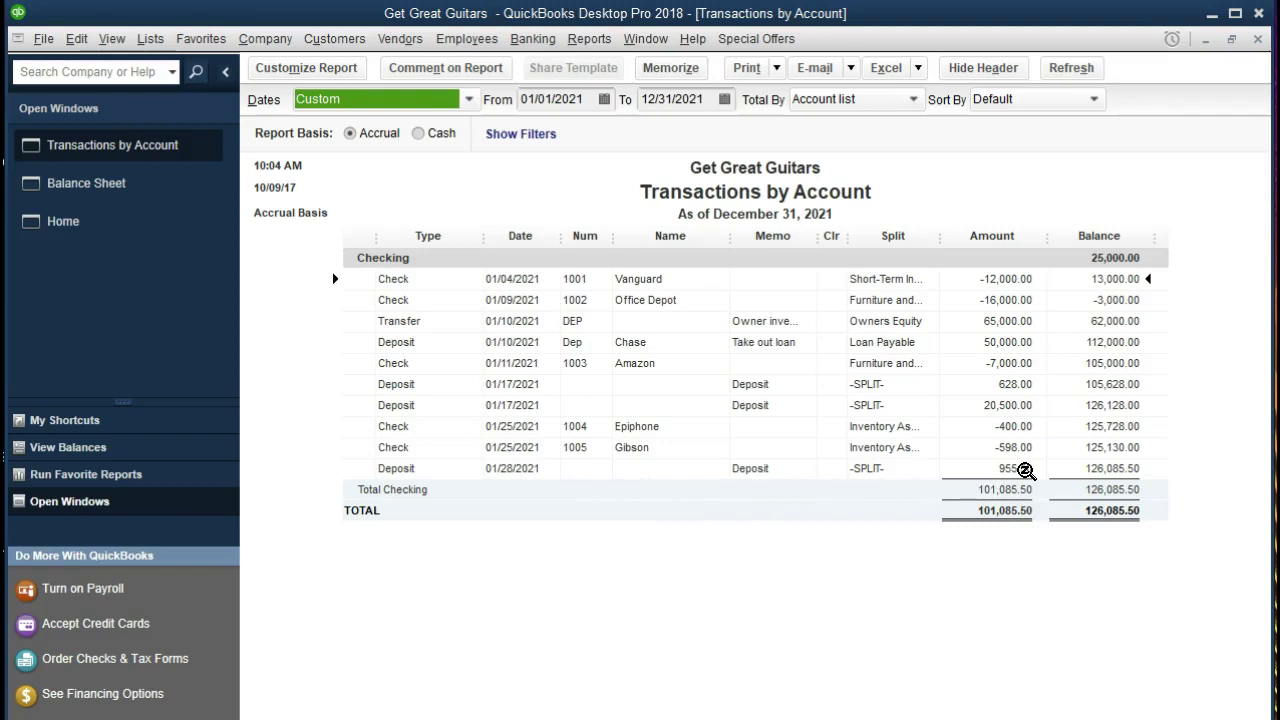
pyautogui.doubleClick(1026, 470)
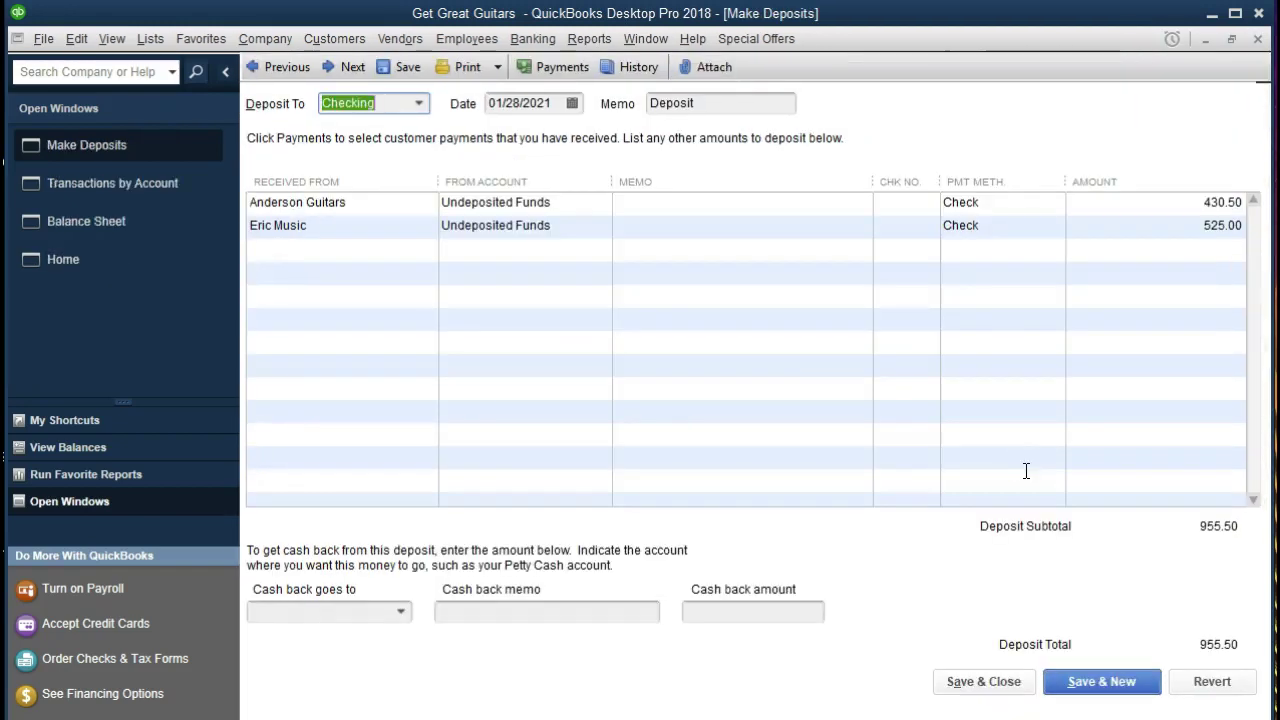
pyautogui.click(1258, 39)
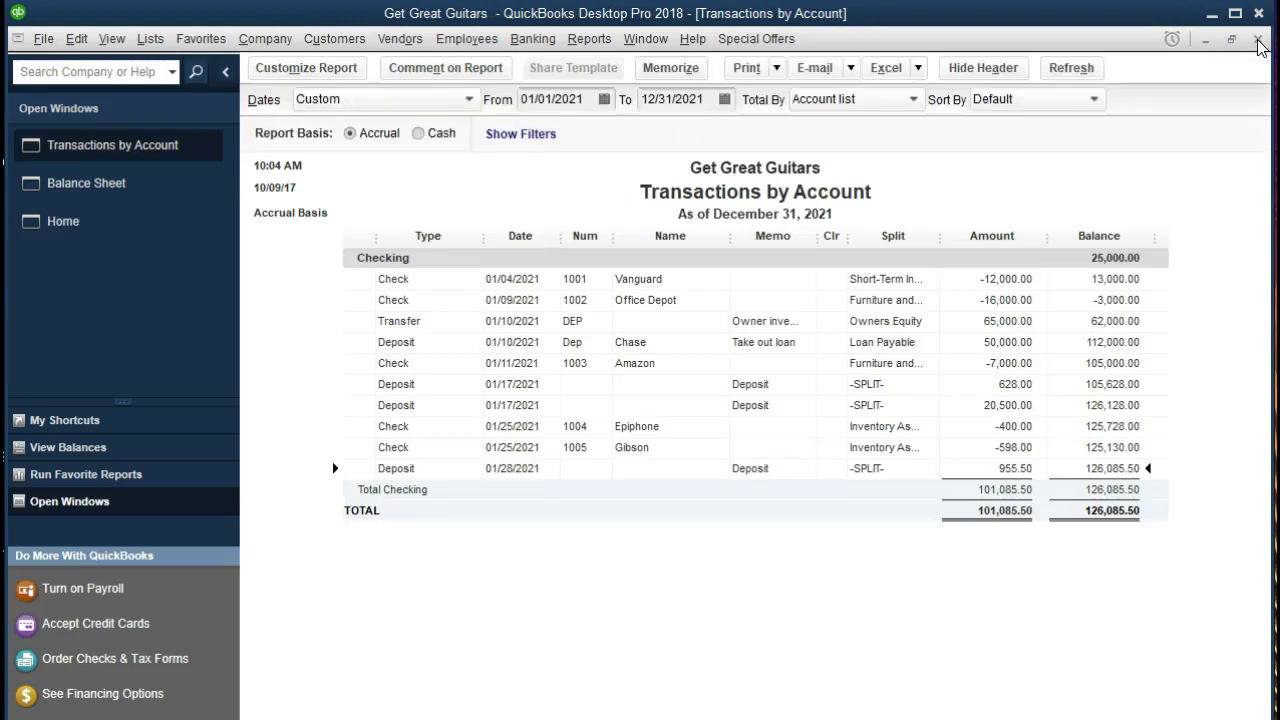
pyautogui.click(1258, 39)
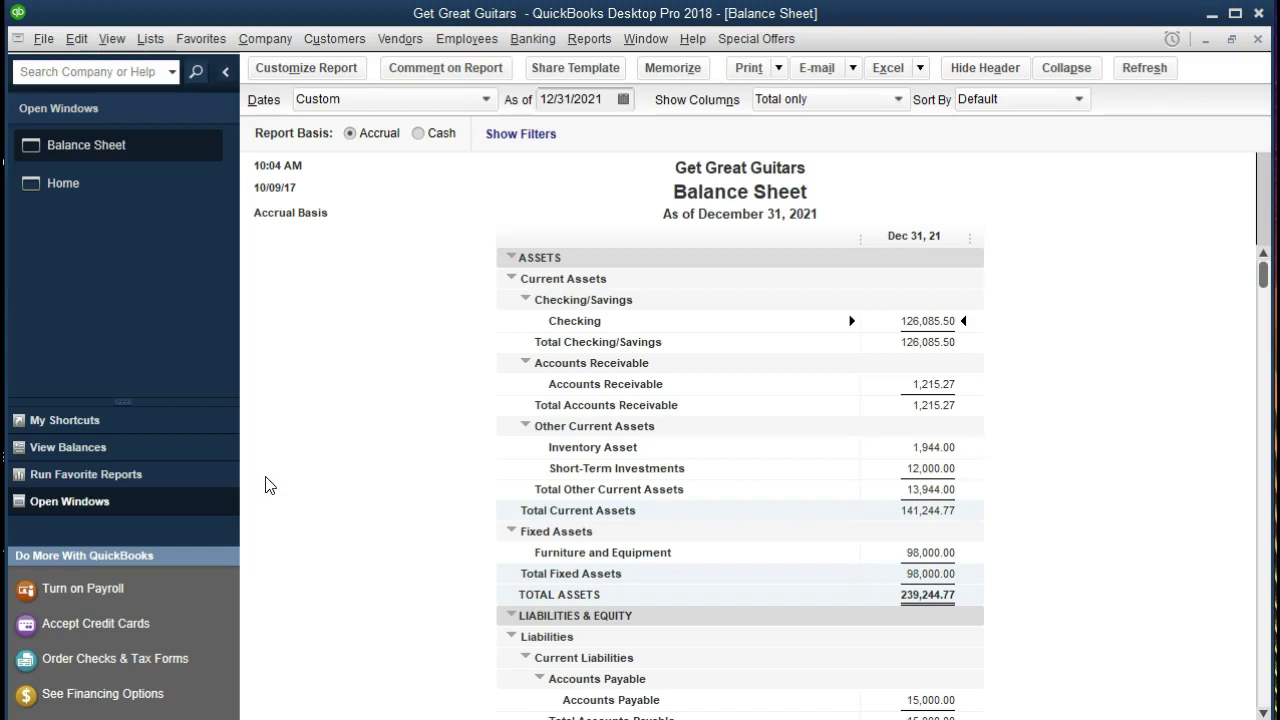
# - Open the Undeposited Funds register, examine the source deposit of the last Eric Music entry, and return to the Balance Sheet
pyautogui.click(525, 45)
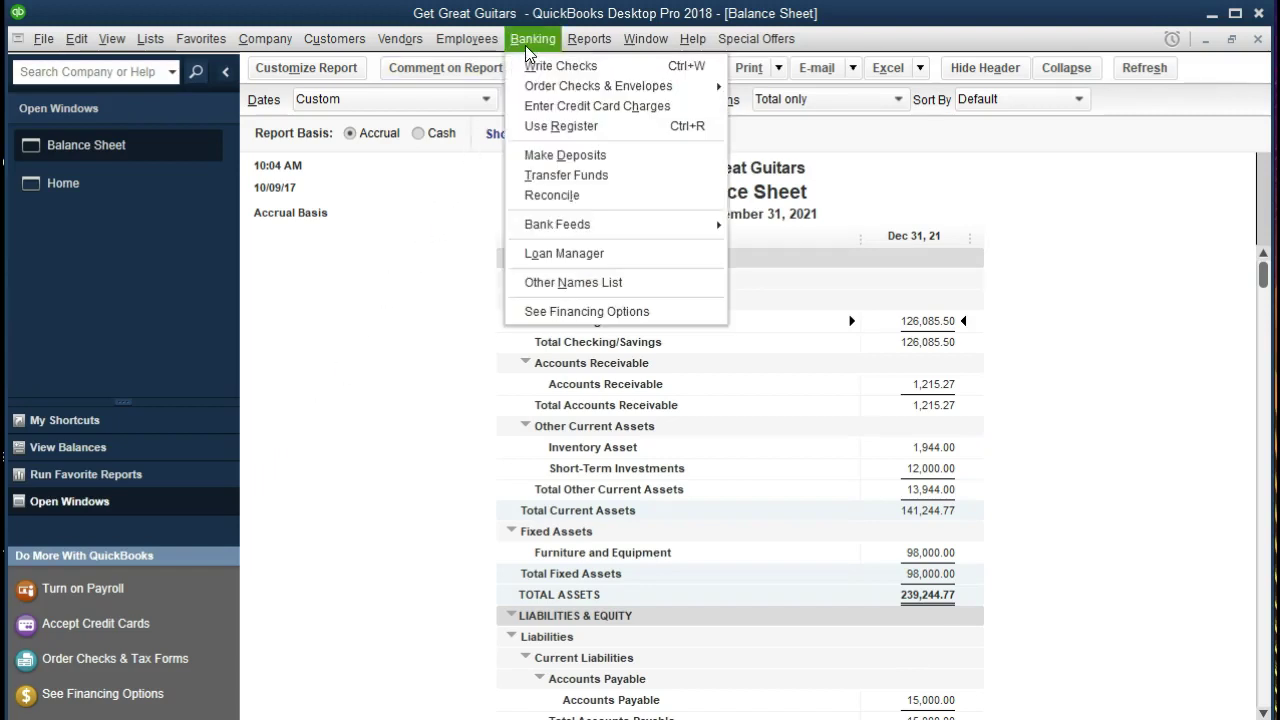
pyautogui.click(623, 128)
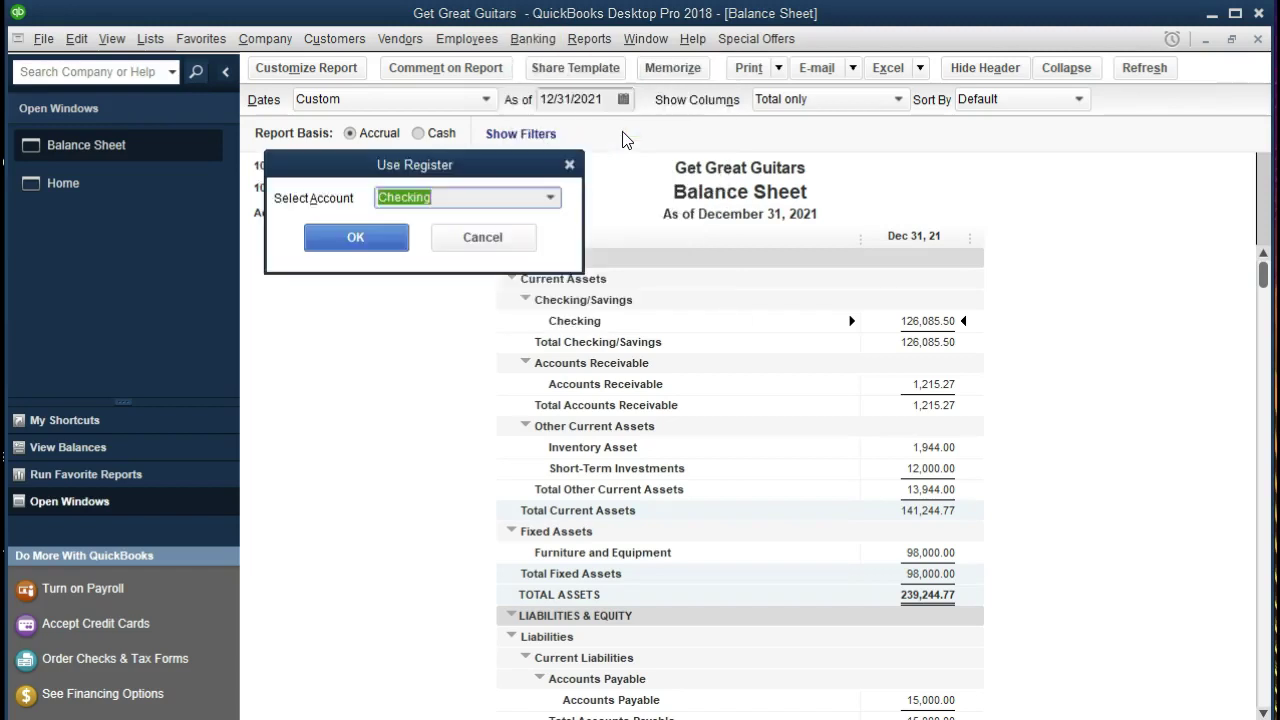
pyautogui.moveTo(497, 179); pyautogui.dragTo(488, 261)
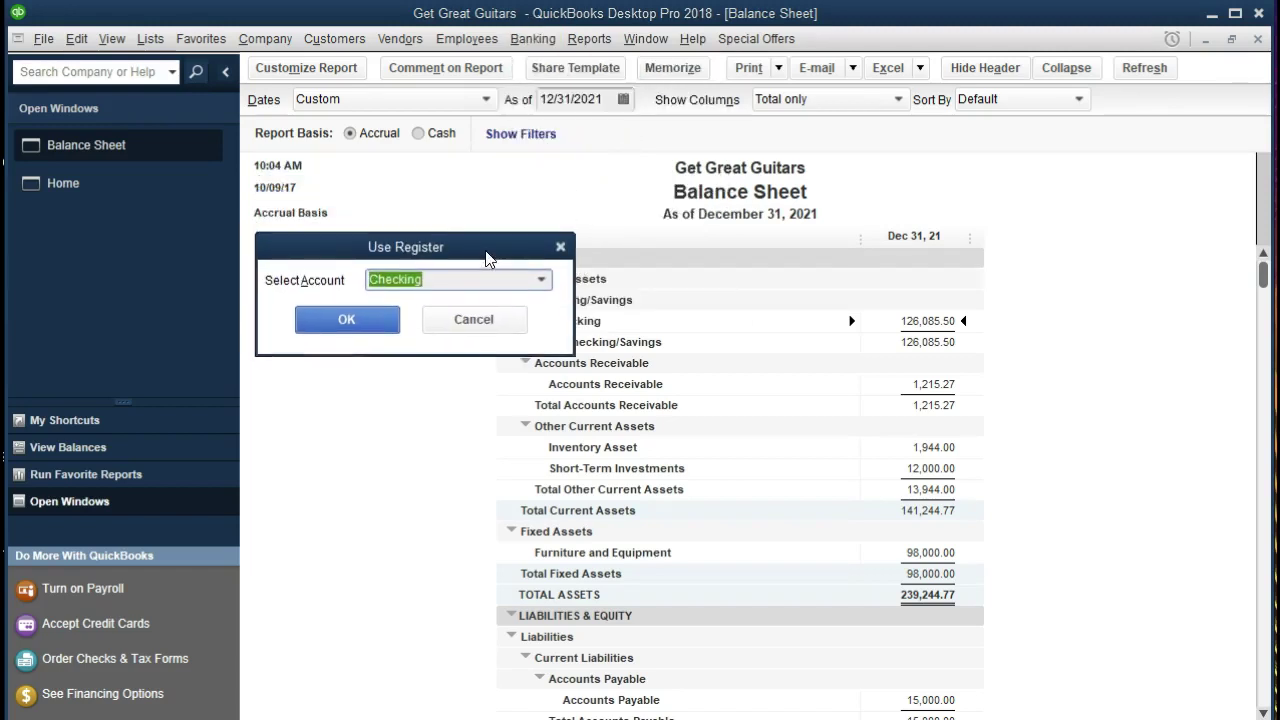
pyautogui.click(543, 283)
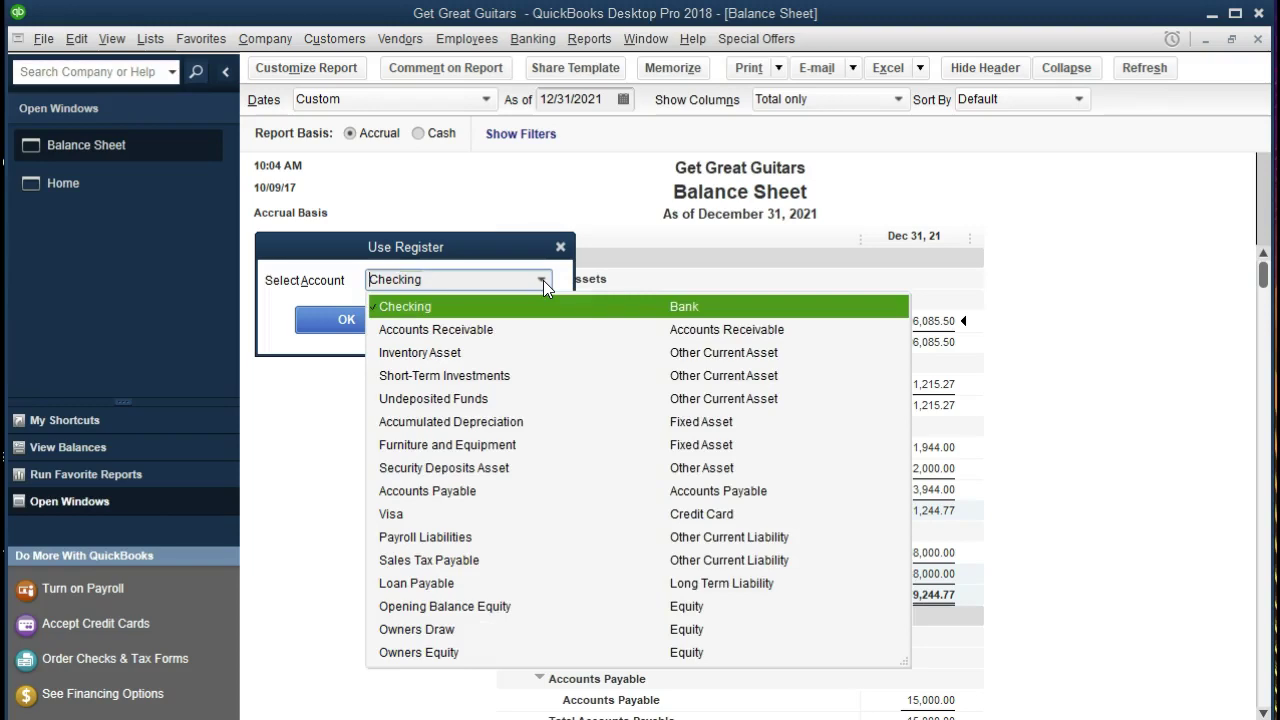
pyautogui.click(474, 400)
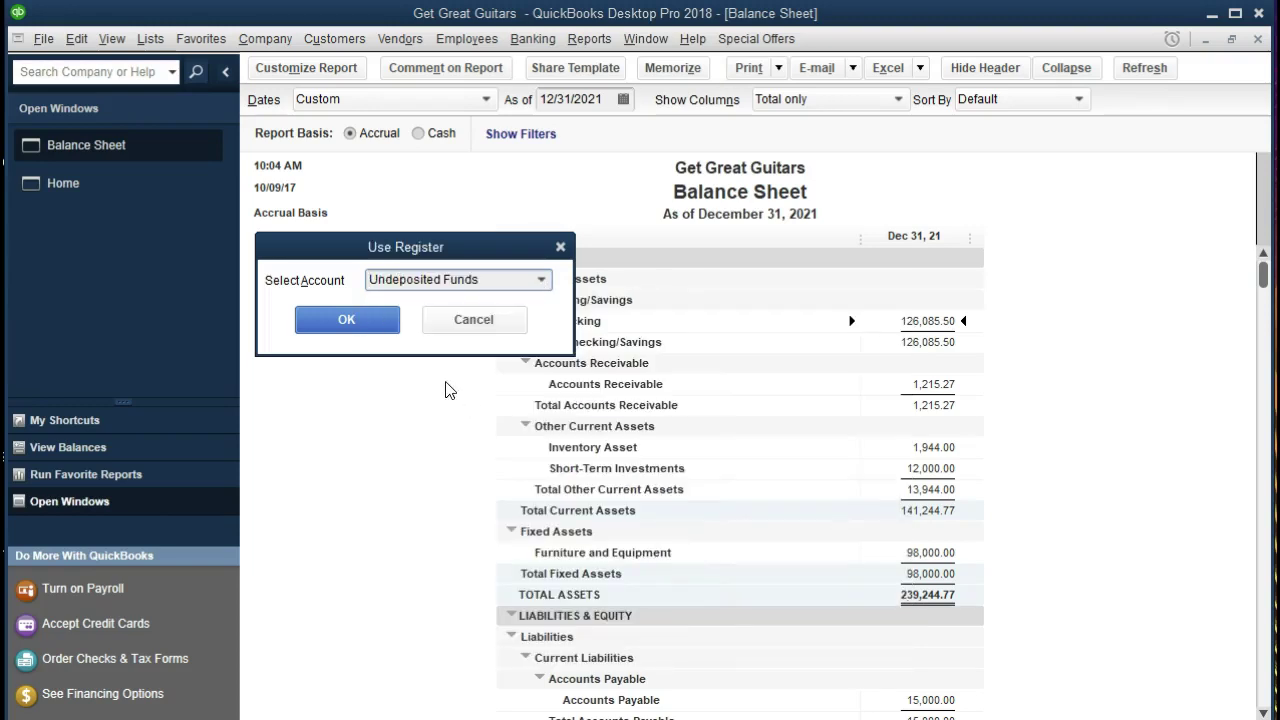
pyautogui.click(386, 326)
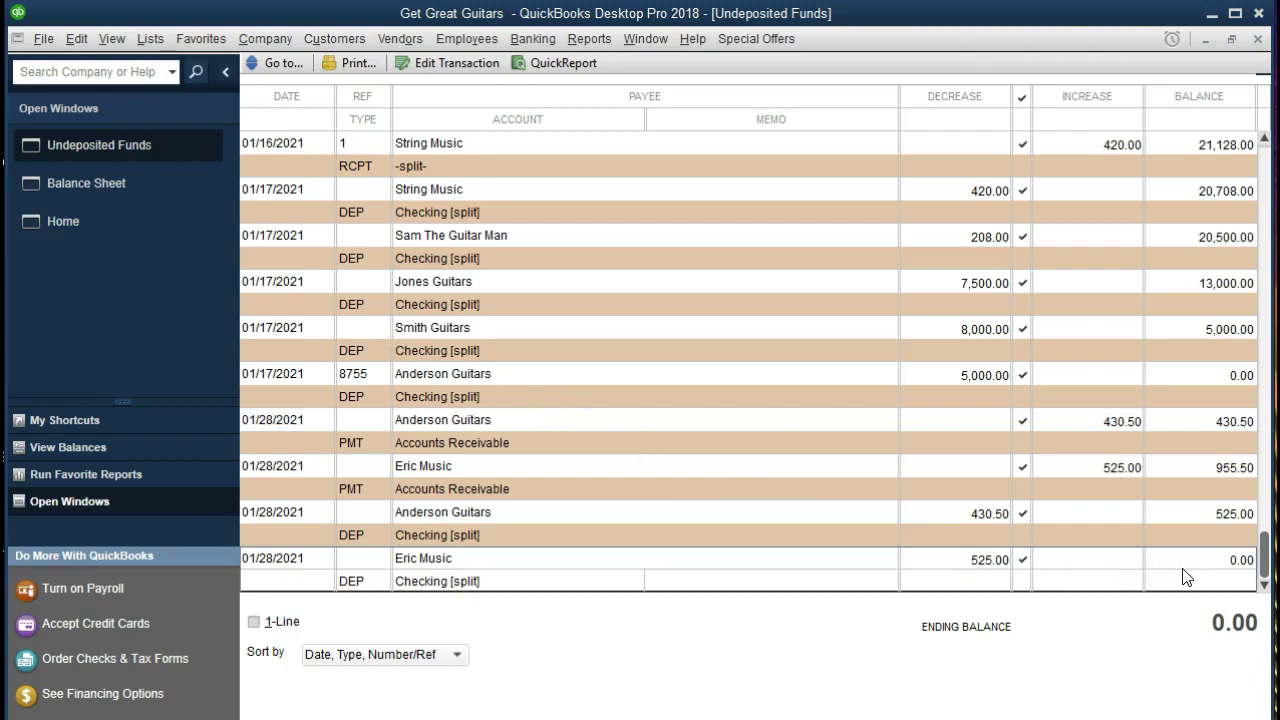
pyautogui.doubleClick(368, 584)
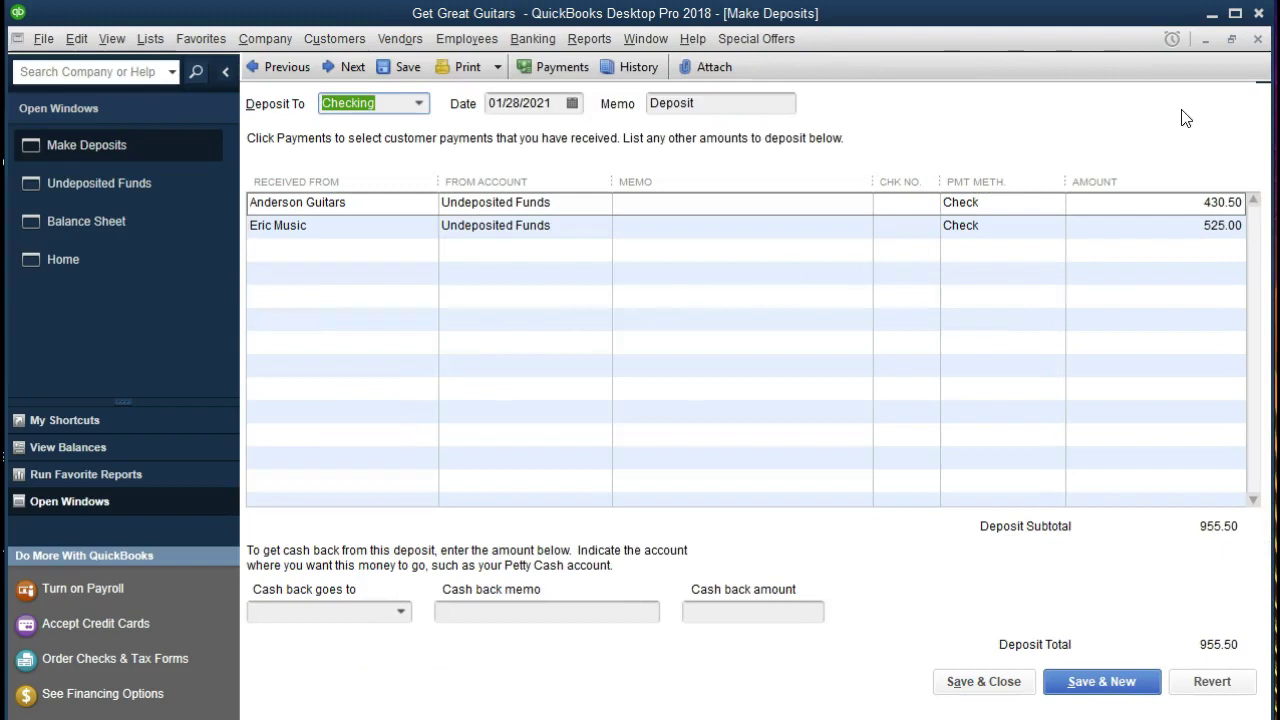
pyautogui.click(1259, 39)
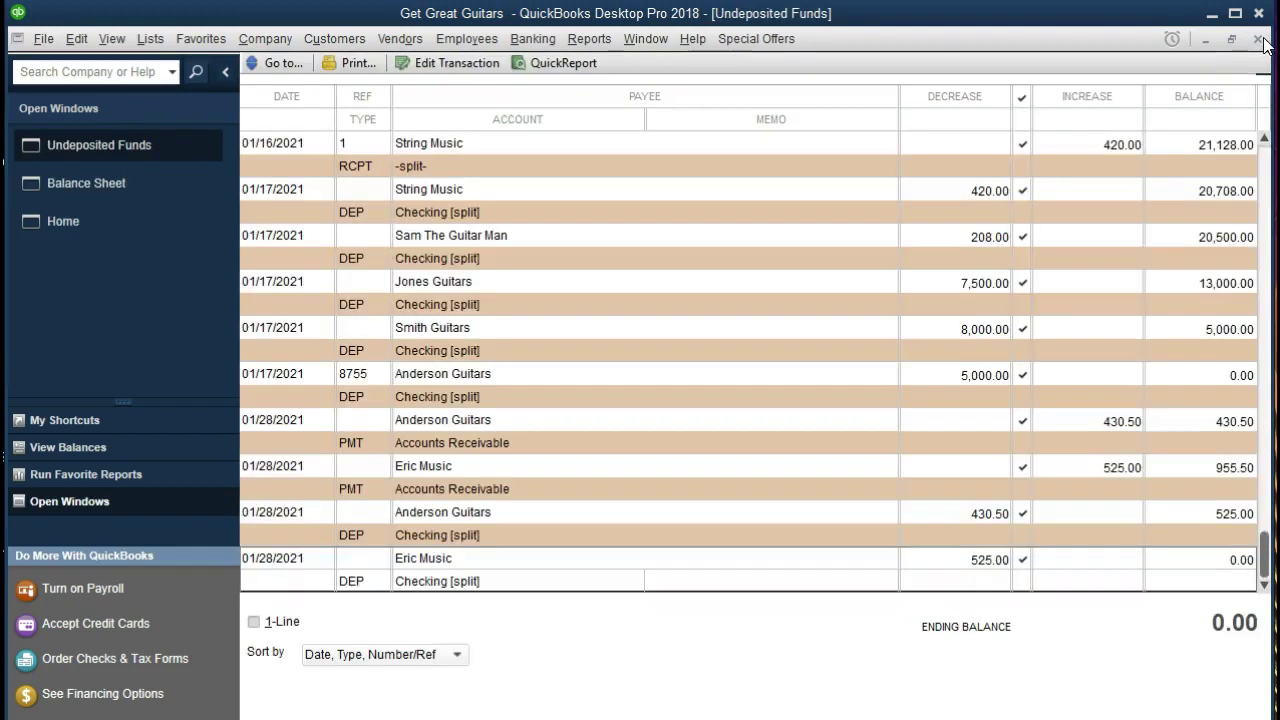
pyautogui.click(1258, 39)
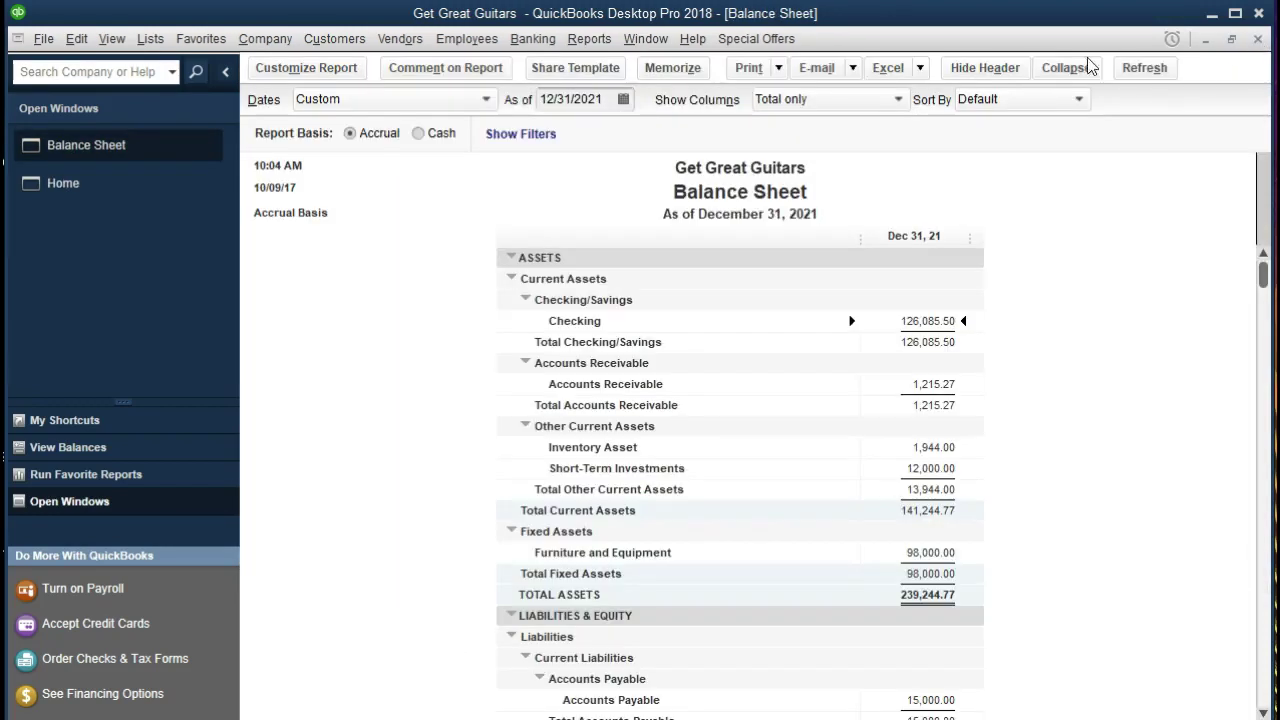
# - Examine the Undeposited Funds register and its last deposit through the Chart of Accounts, then return to the Home page
pyautogui.click(150, 39)
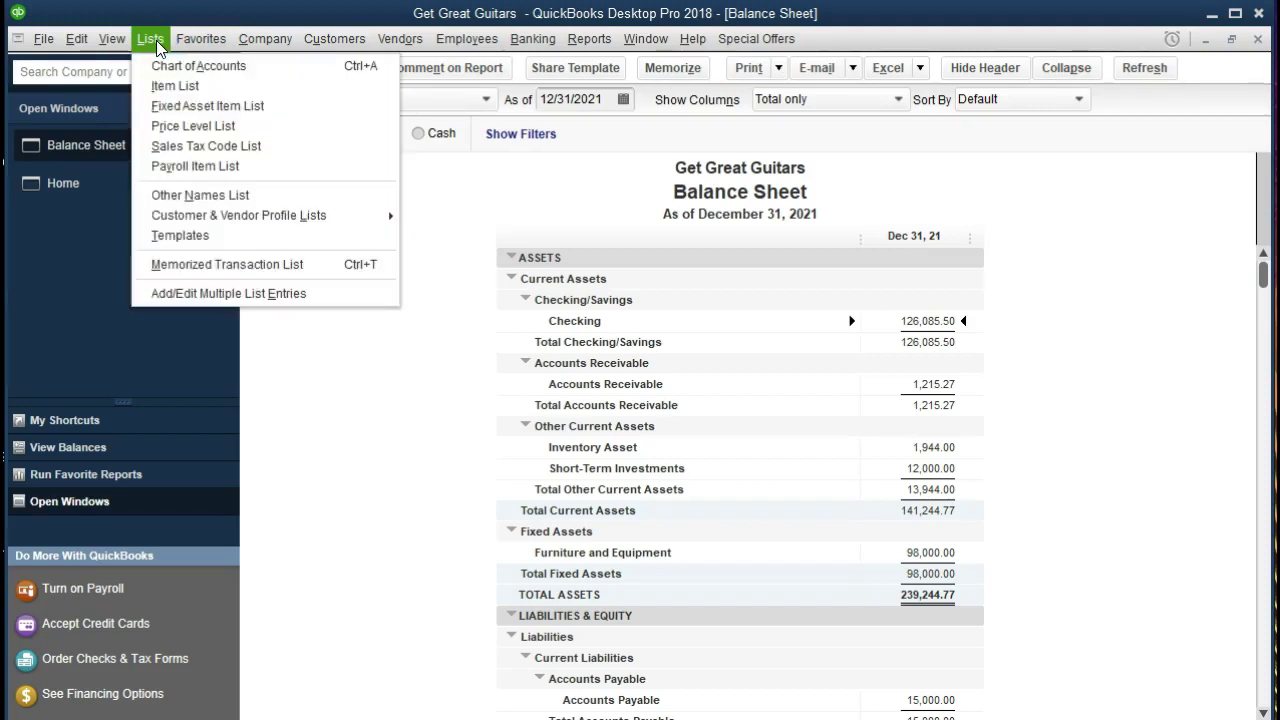
pyautogui.click(293, 79)
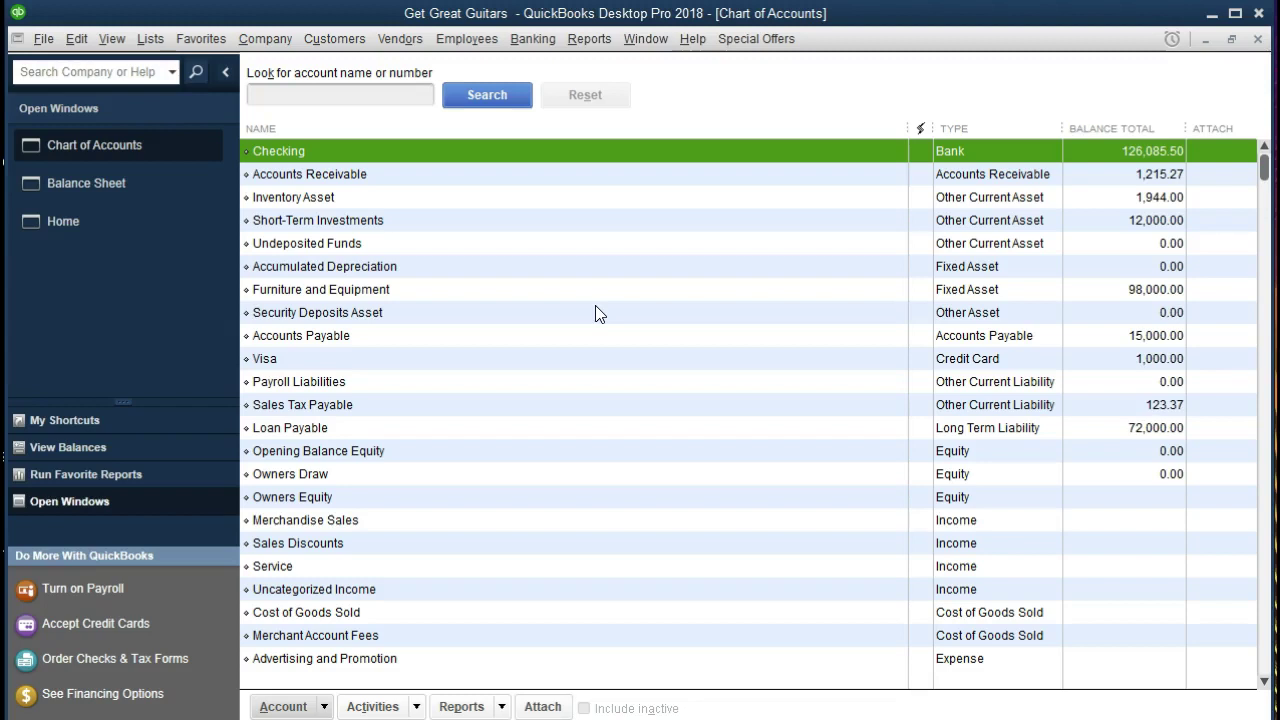
pyautogui.click(400, 244)
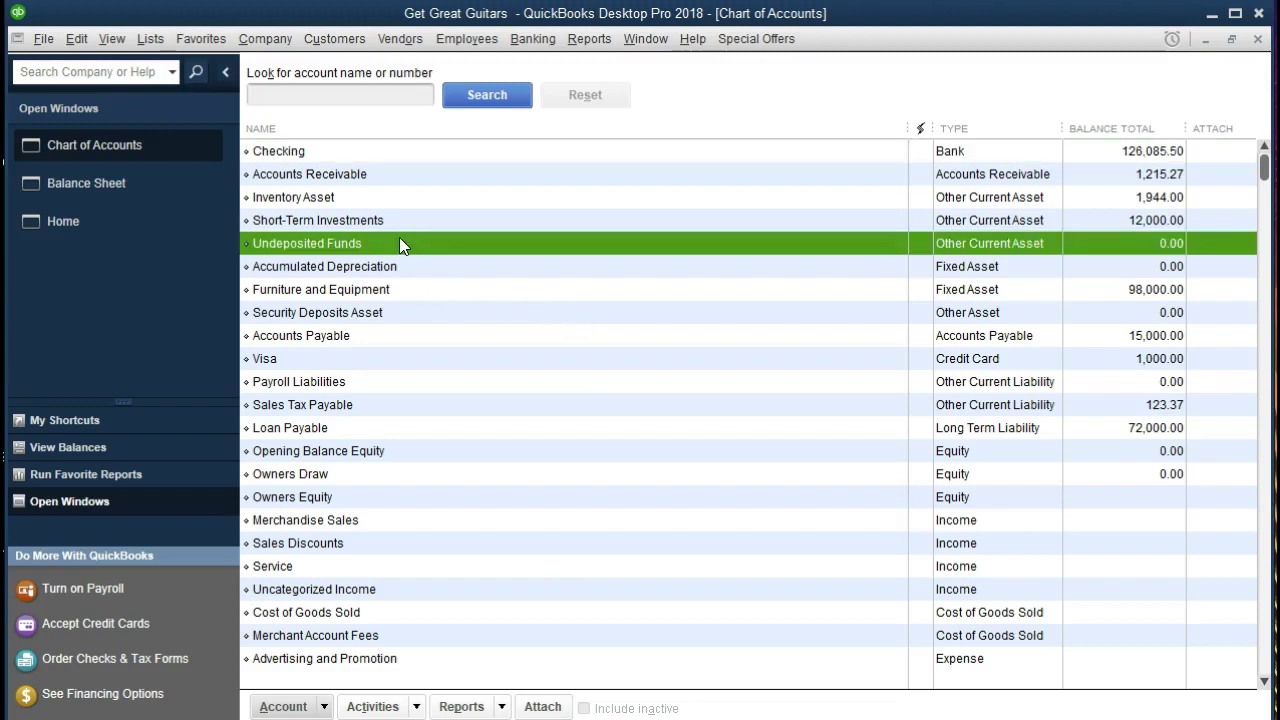
pyautogui.doubleClick(534, 246)
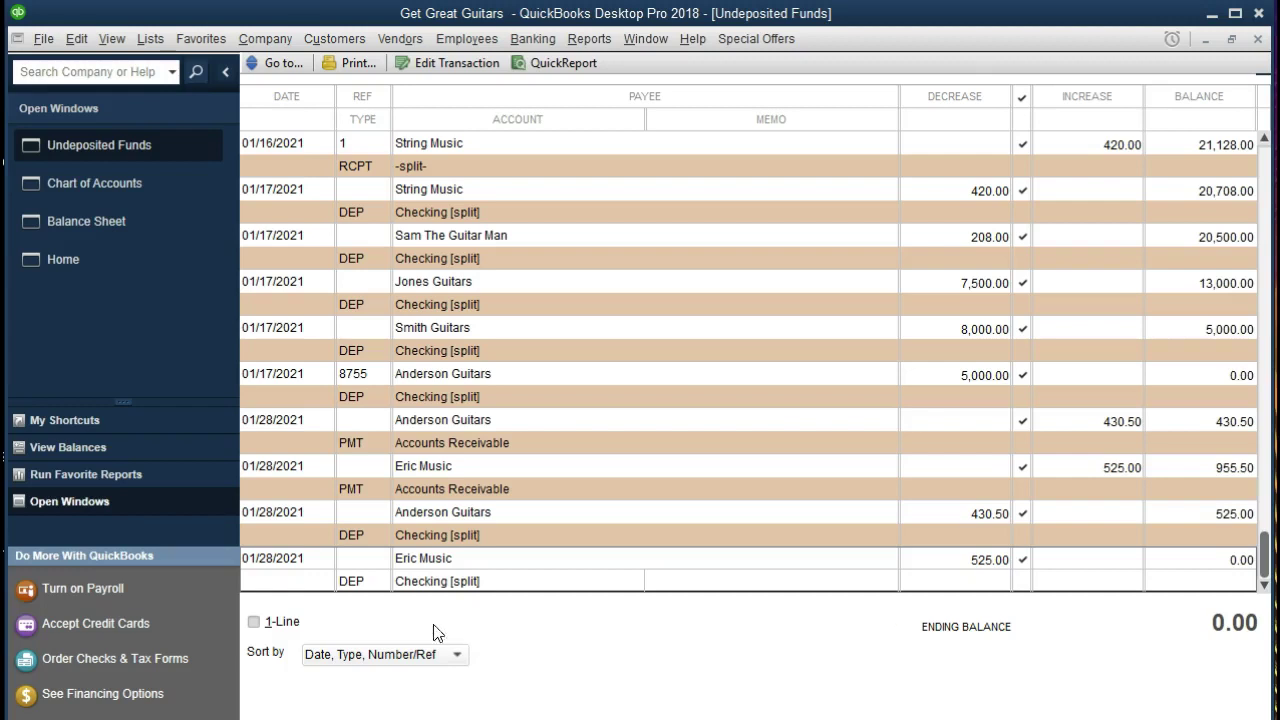
pyautogui.doubleClick(368, 588)
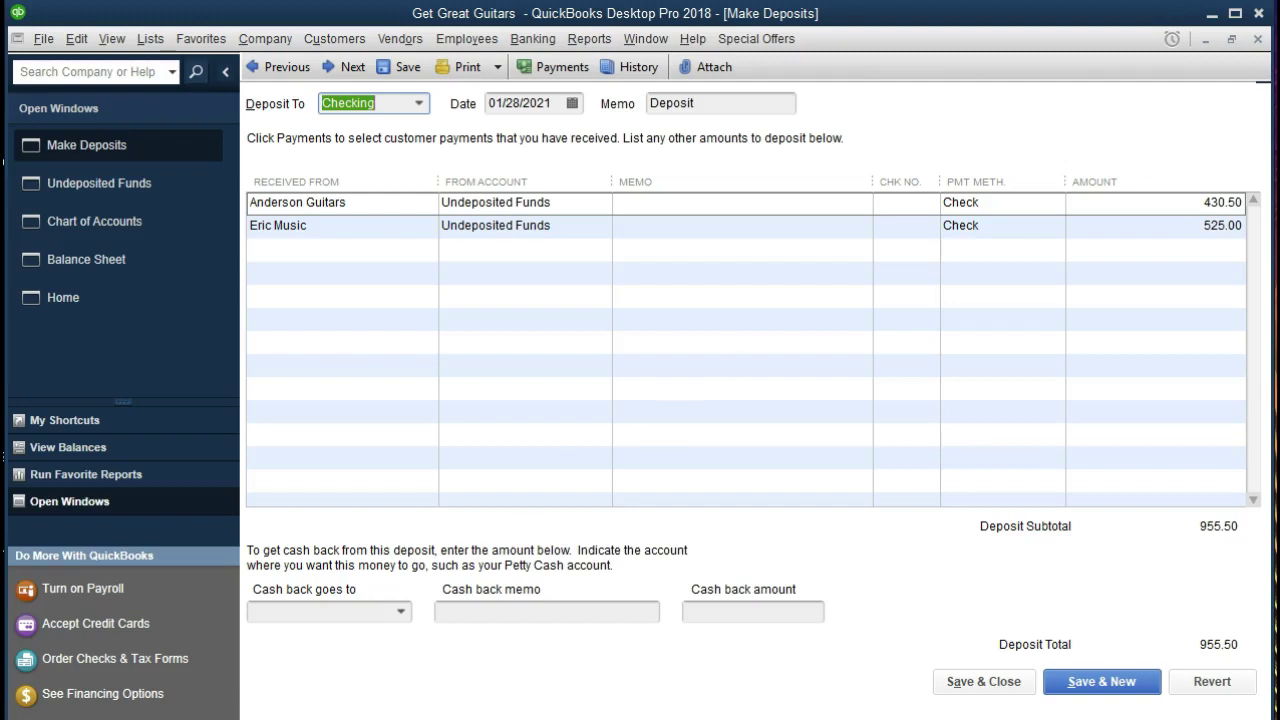
pyautogui.click(1258, 39)
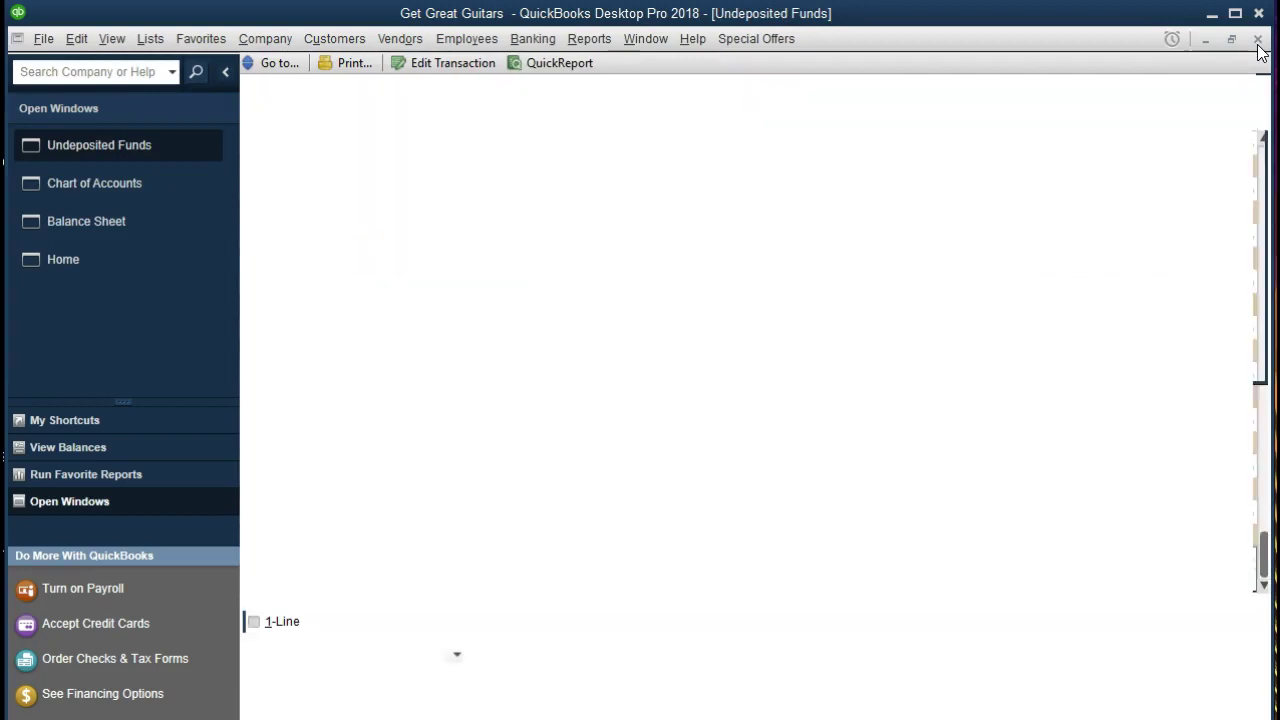
pyautogui.click(1258, 39)
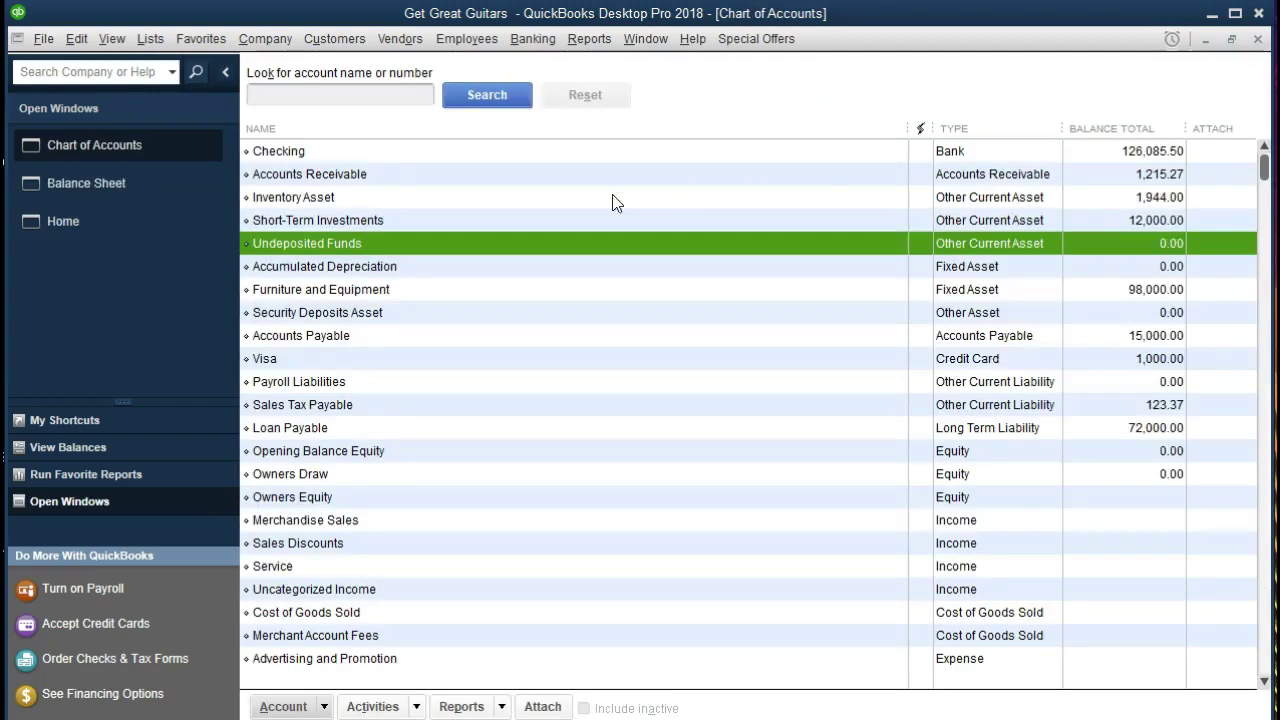
pyautogui.click(157, 240)
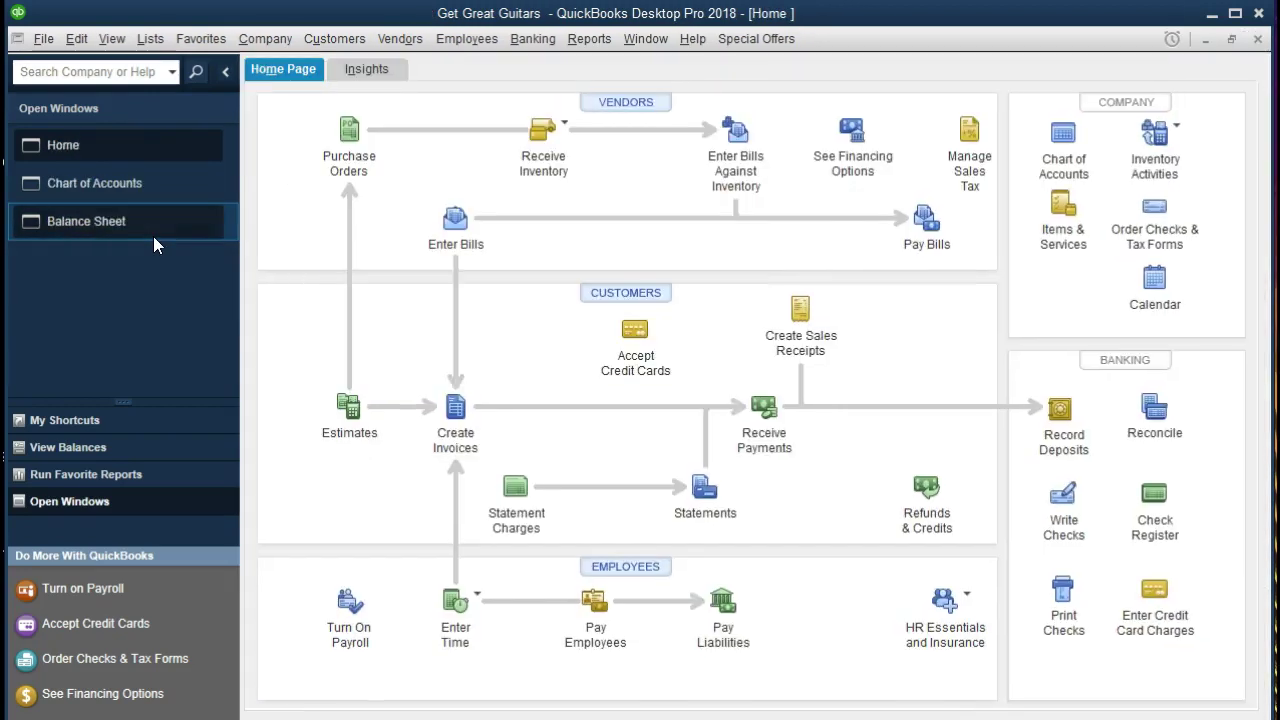